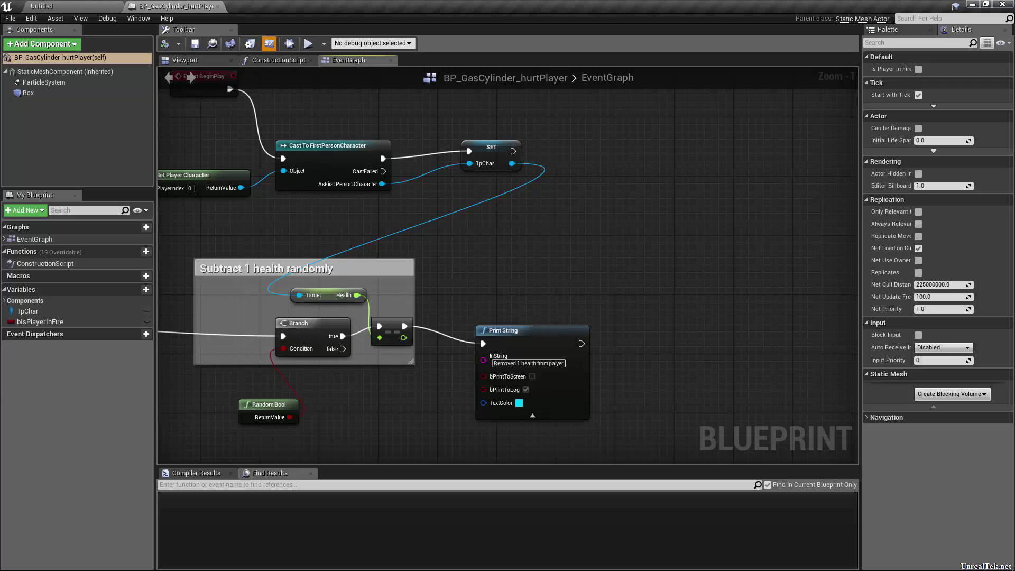
Put the Branch node in a comment box, then spawn a Delay node and a second Branch beneath.
{"action": "left_click", "coordinate": [619, 151]}
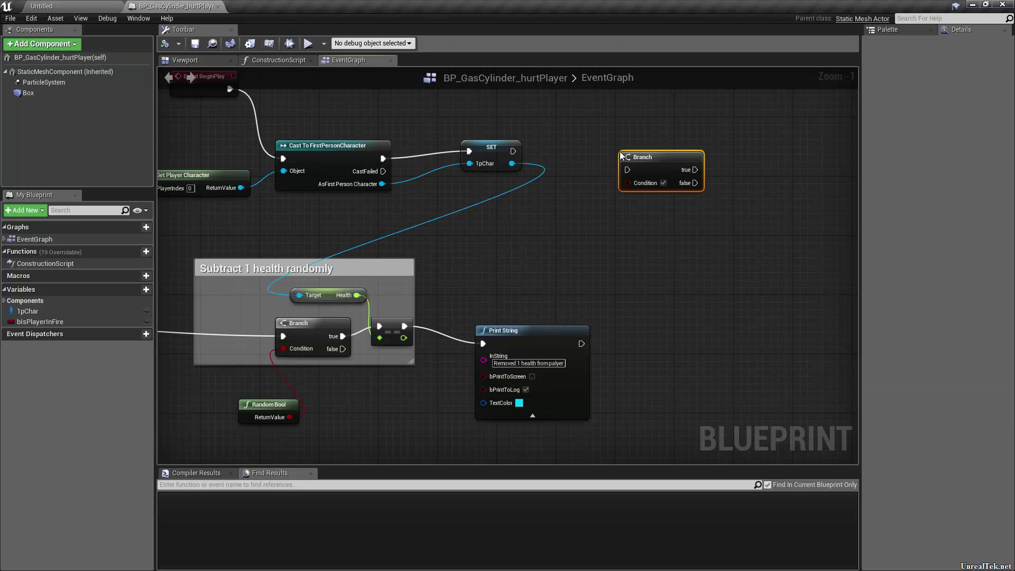
{"action": "key", "text": "c"}
{"action": "left_click", "coordinate": [633, 264]}
{"action": "left_click", "coordinate": [600, 234]}
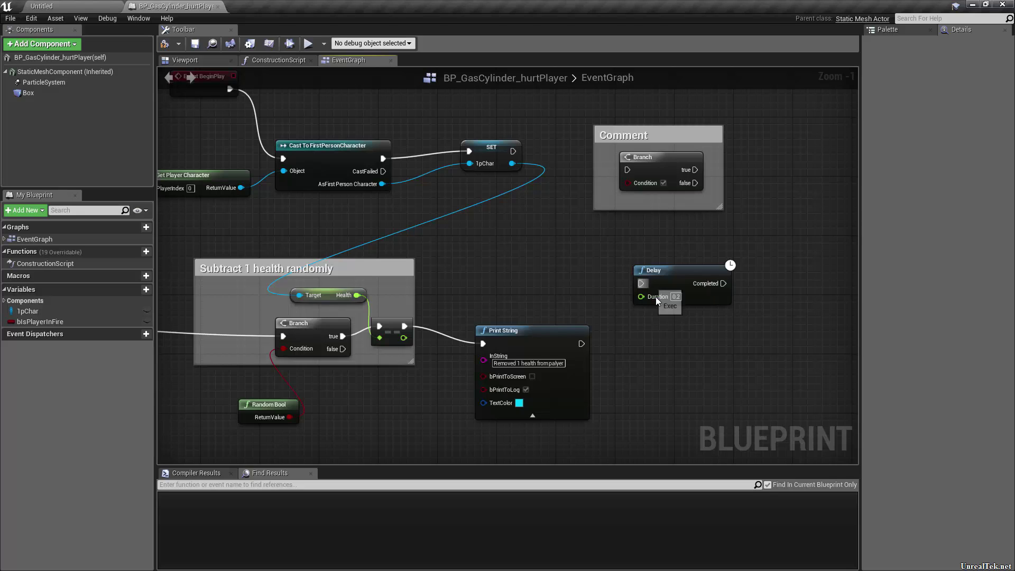
{"action": "left_click", "coordinate": [689, 354]}
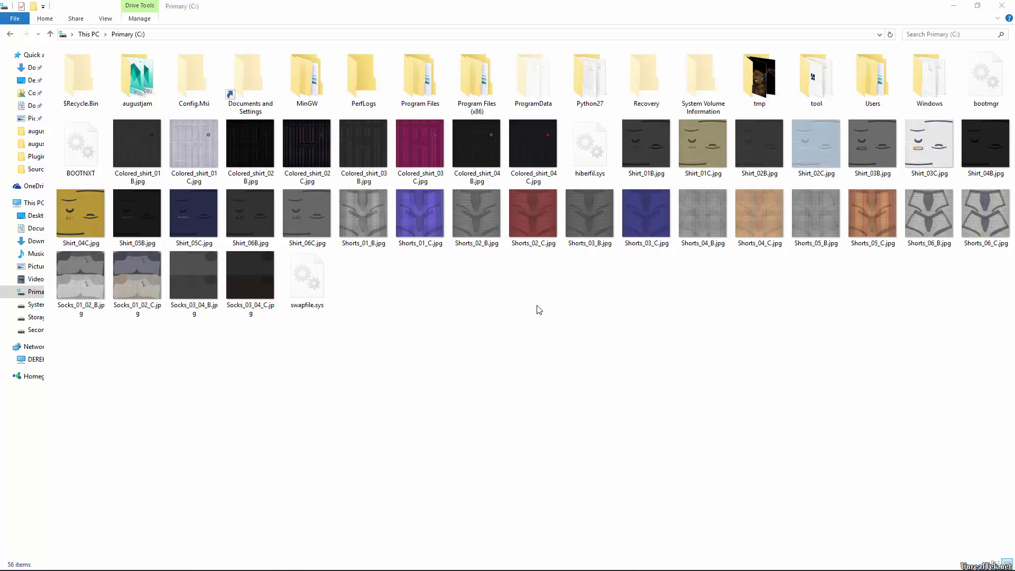
Browse to Program Files\Epic Games\4.8\Engine\Config and right-click BaseEditorPerProjectUserSettings.ini.
{"action": "left_click", "coordinate": [446, 310]}
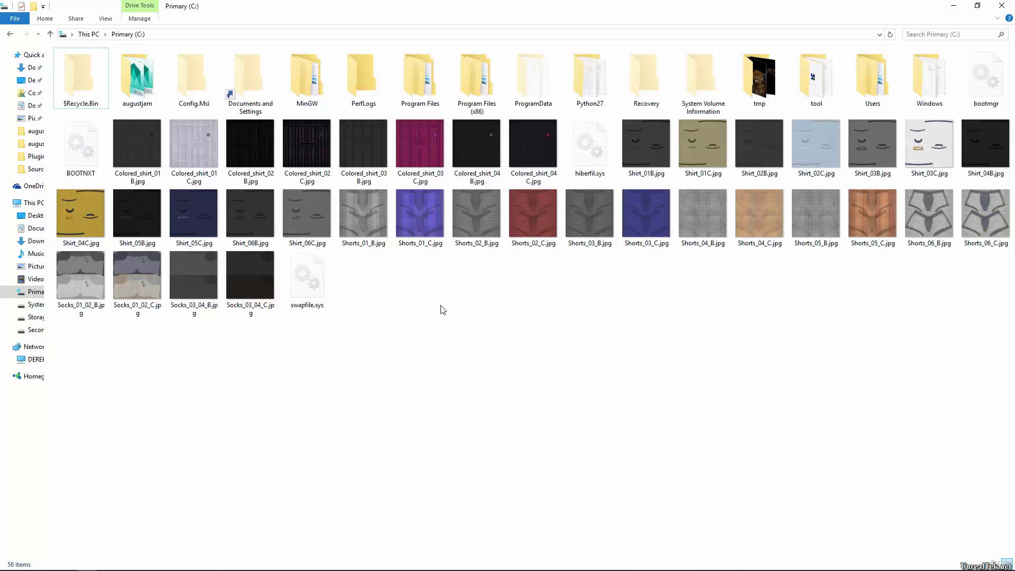
{"action": "double_click", "coordinate": [417, 78]}
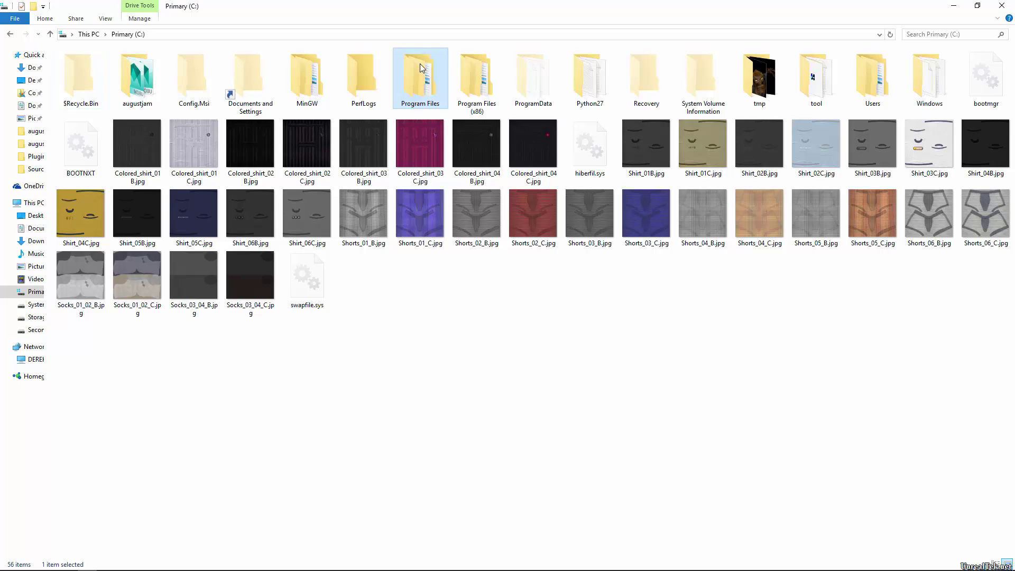
{"action": "double_click", "coordinate": [95, 188]}
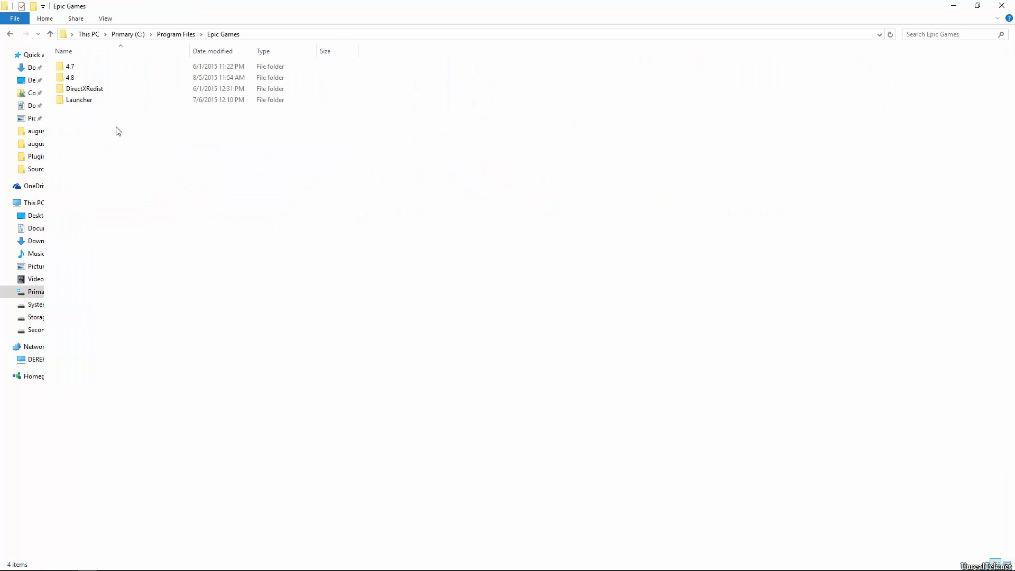
{"action": "double_click", "coordinate": [92, 79]}
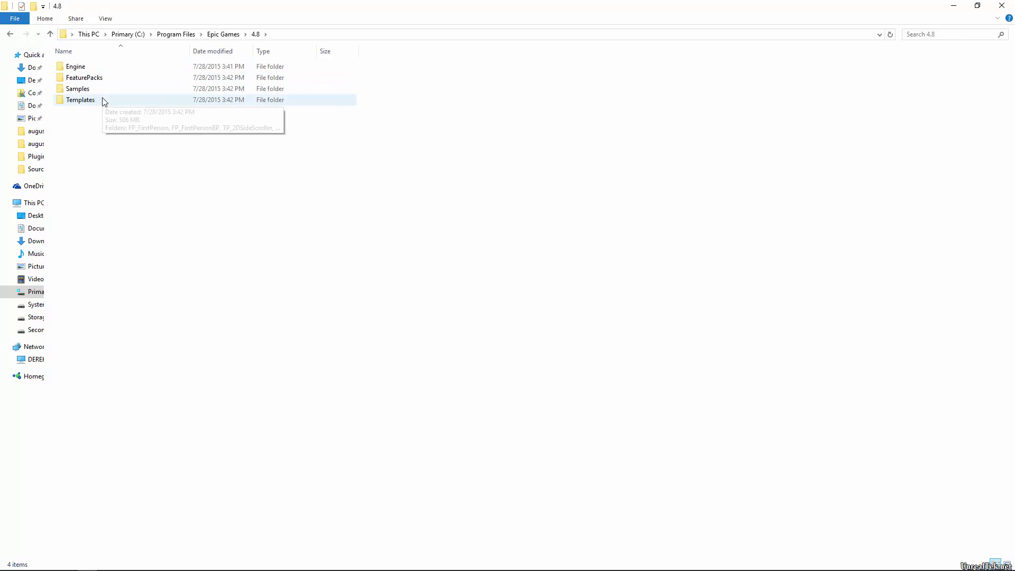
{"action": "double_click", "coordinate": [94, 67]}
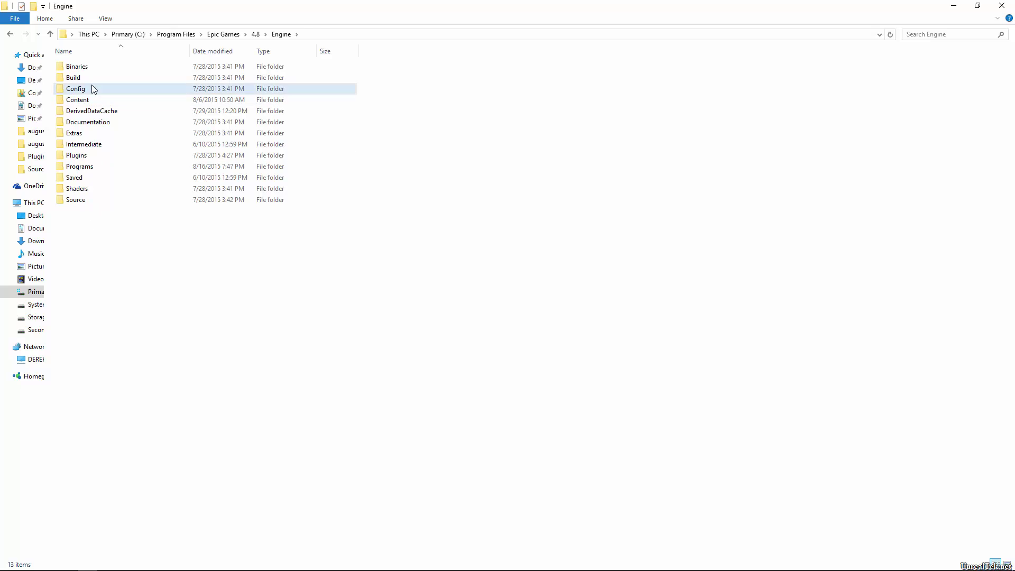
{"action": "double_click", "coordinate": [93, 88]}
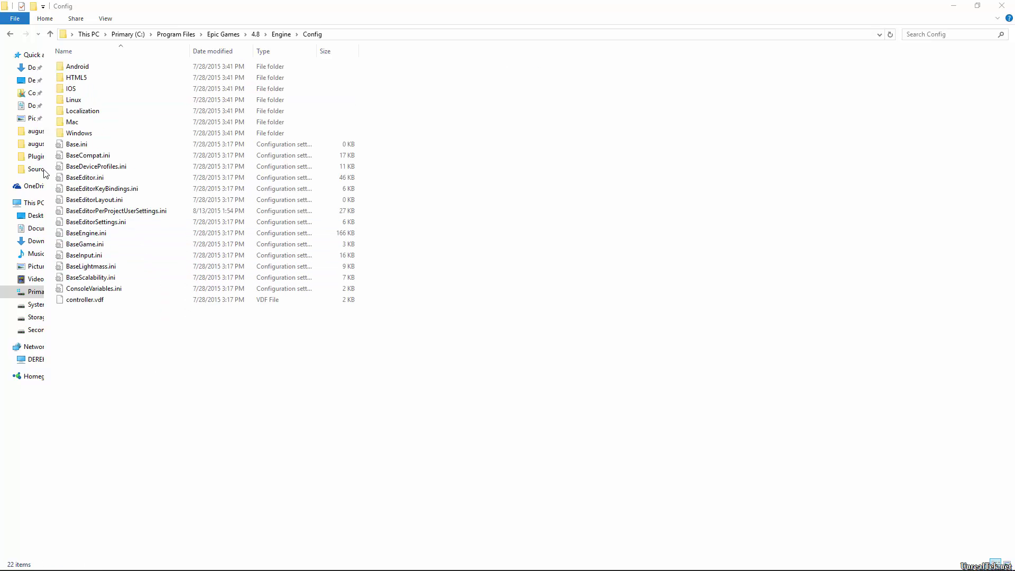
{"action": "left_click", "coordinate": [112, 213]}
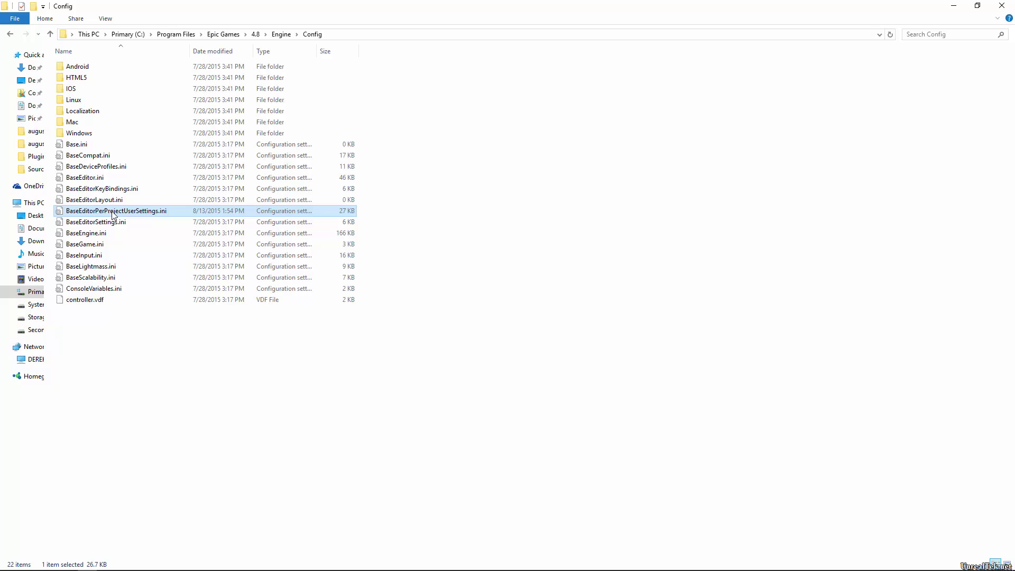
{"action": "right_click", "coordinate": [113, 216]}
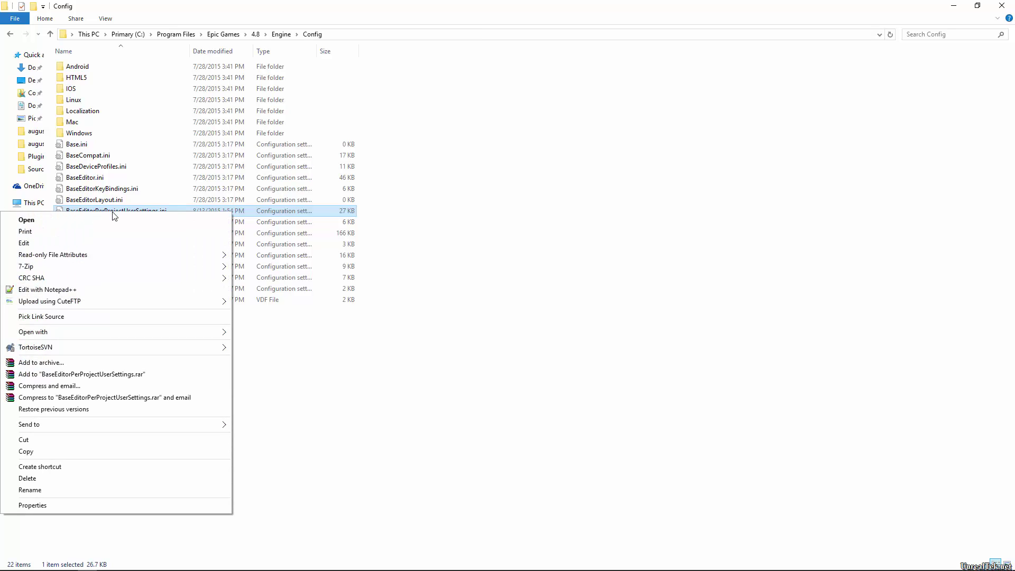
Open the ini with Notepad++, enlarge the window, and highlight the [BlueprintSpawnNodes] header.
{"action": "left_click", "coordinate": [102, 291]}
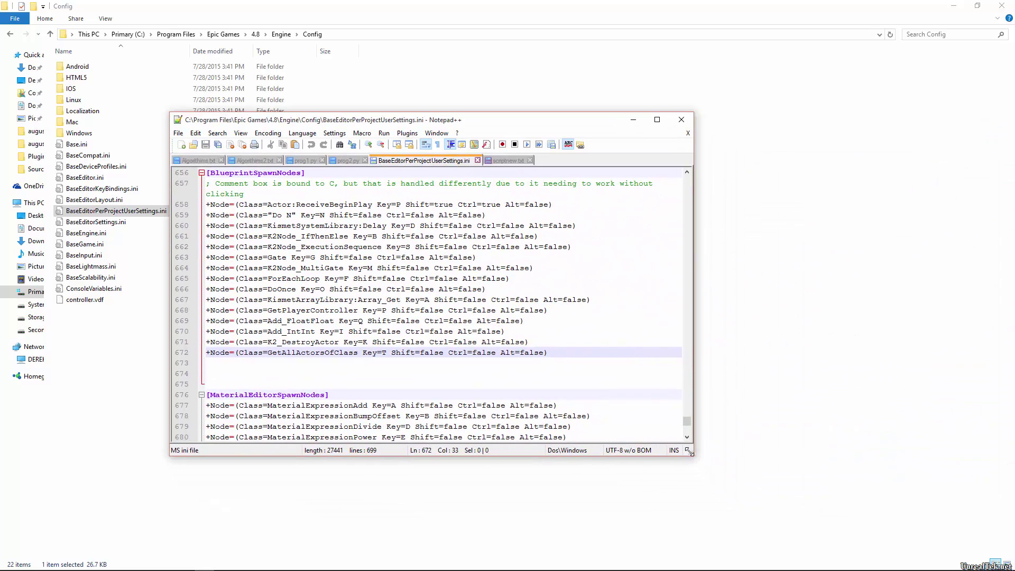
{"action": "mouse_move", "coordinate": [691, 453]}
{"action": "left_mouse_down"}
{"action": "mouse_move", "coordinate": [757, 502]}
{"action": "mouse_move", "coordinate": [736, 164]}
{"action": "mouse_move", "coordinate": [736, 454]}
{"action": "mouse_move", "coordinate": [750, 467]}
{"action": "left_mouse_up"}
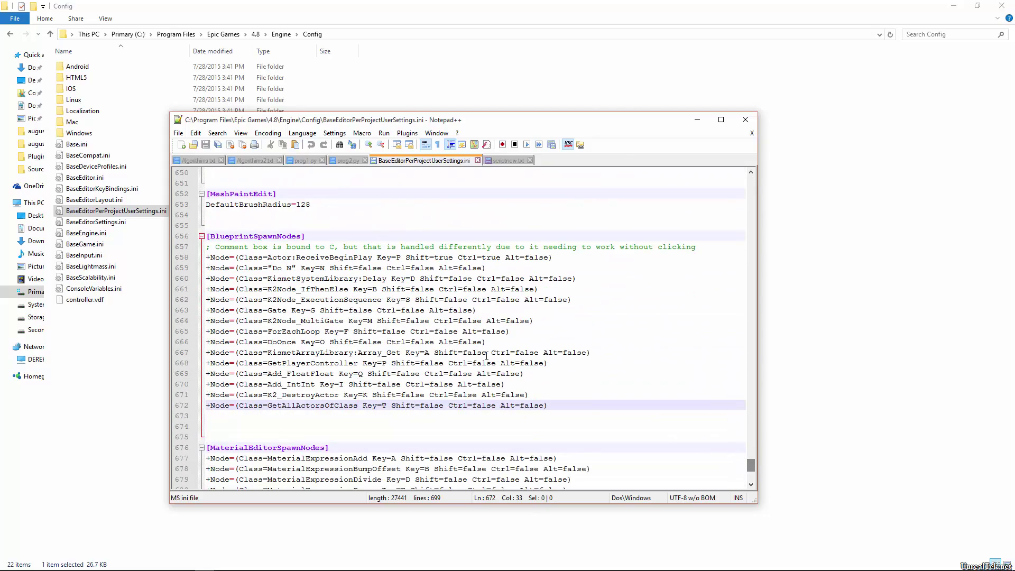
{"action": "left_click_drag", "start_coordinate": [309, 236], "coordinate": [204, 236]}
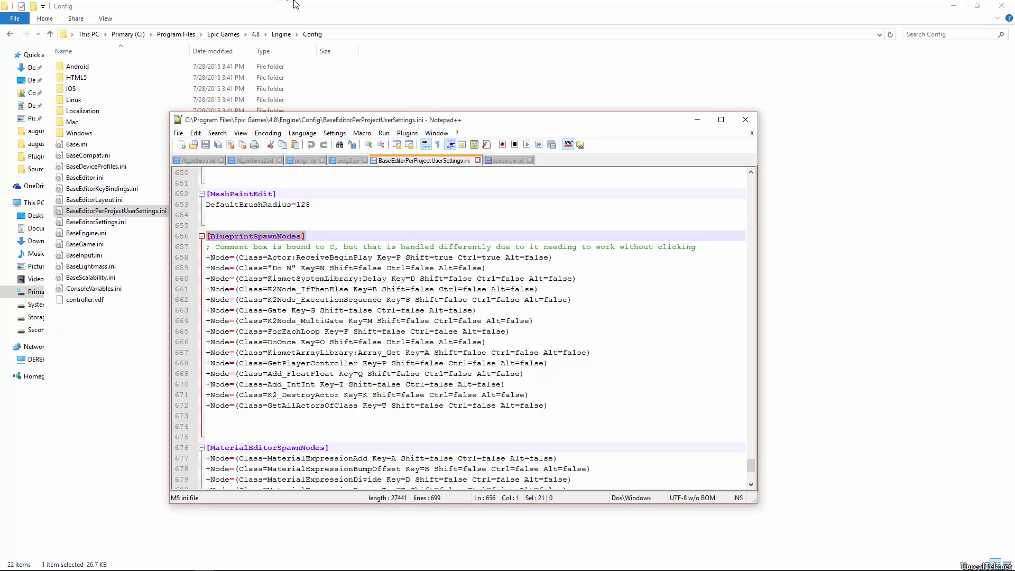
{"action": "left_click", "coordinate": [264, 311]}
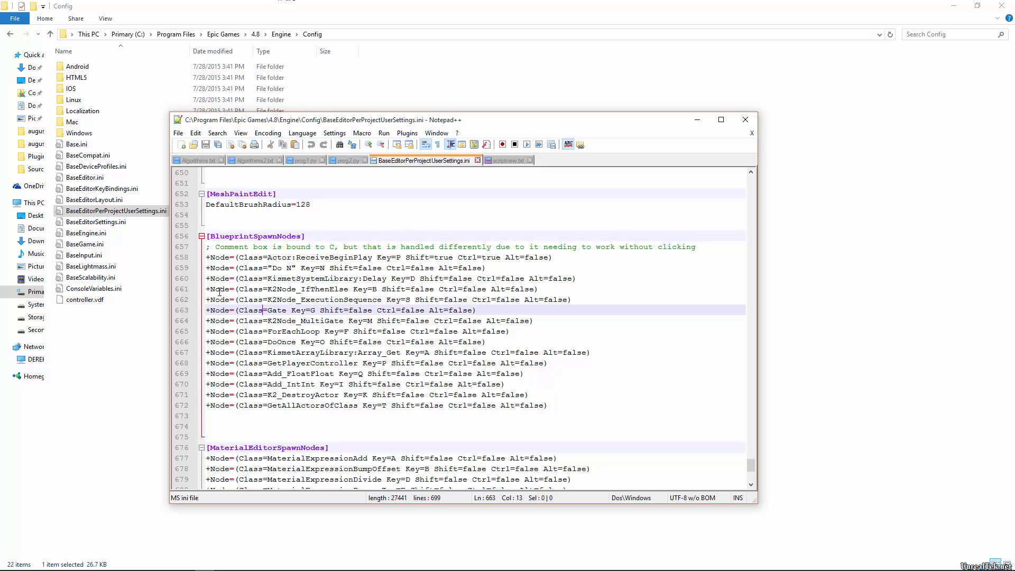
{"action": "left_click_drag", "start_coordinate": [217, 290], "coordinate": [267, 290]}
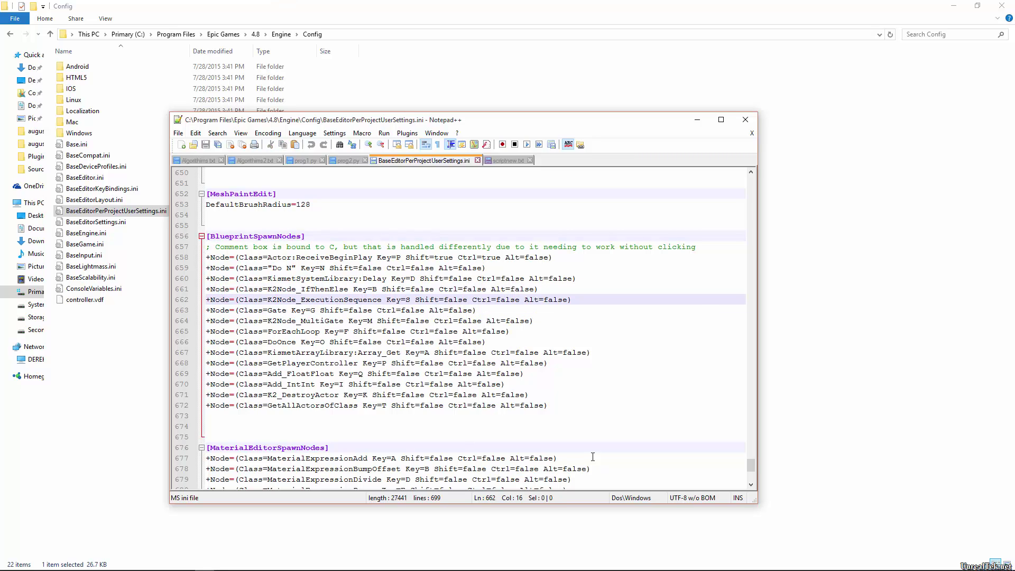
After line 672, type +Node=(Class=someMemeberClass Key=R Shift=false Ctrl=true Alt=false).
{"action": "left_click", "coordinate": [607, 407]}
{"action": "key", "text": "Return"}
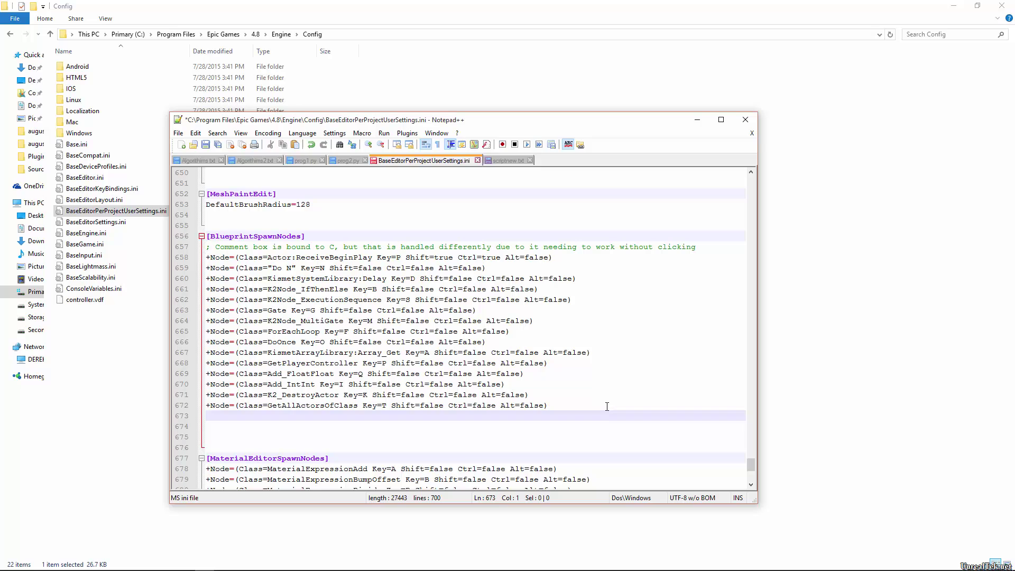
{"action": "type", "text": "+Nod"}
{"action": "key", "text": "BackSpace"}
{"action": "key", "text": "BackSpace"}
{"action": "type", "text": "ode=("}
{"action": "type", "text": ")"}
{"action": "key", "text": "BackSpace"}
{"action": "key", "text": "BackSpace"}
{"action": "type", "text": "("}
{"action": "type", "text": "Class="}
{"action": "type", "text": "som"}
{"action": "type", "text": "eMemeberCla"}
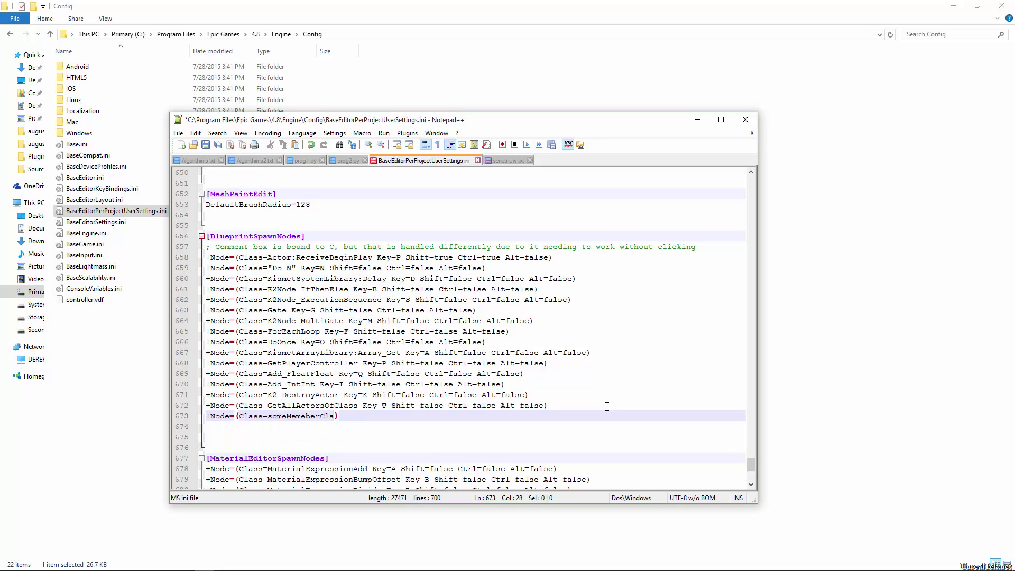
{"action": "type", "text": "ss Key"}
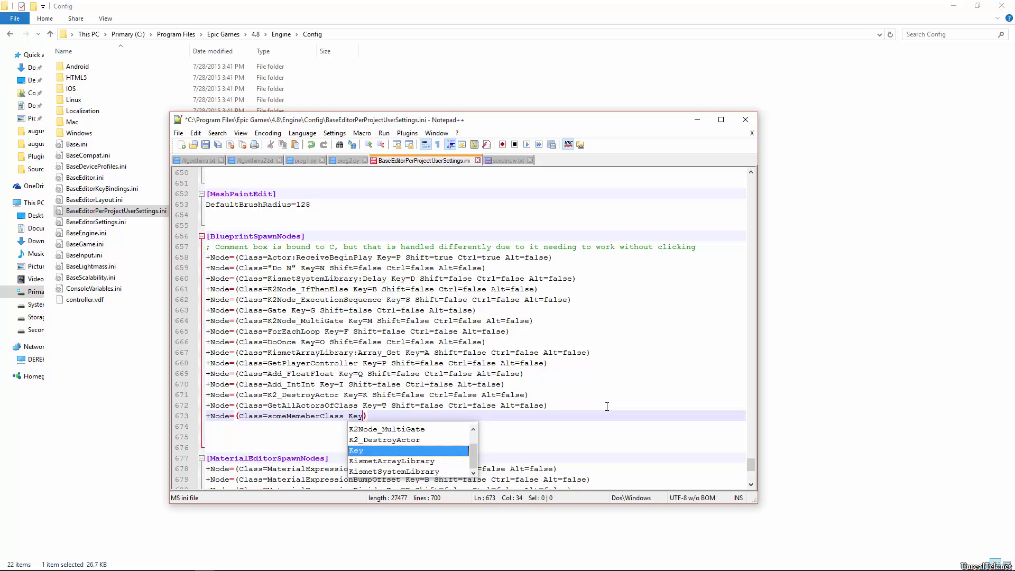
{"action": "type", "text": "="}
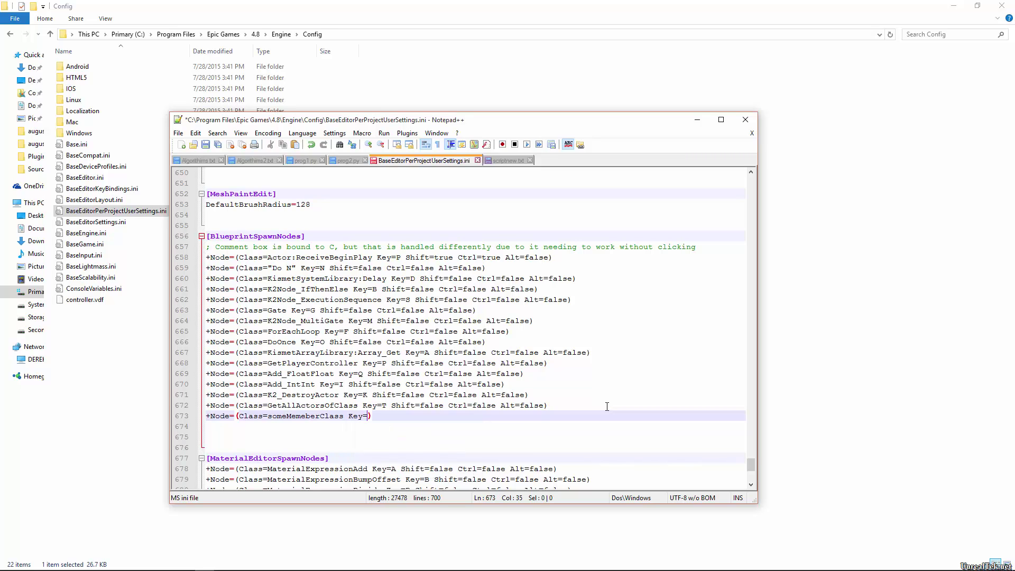
{"action": "type", "text": "R Sh"}
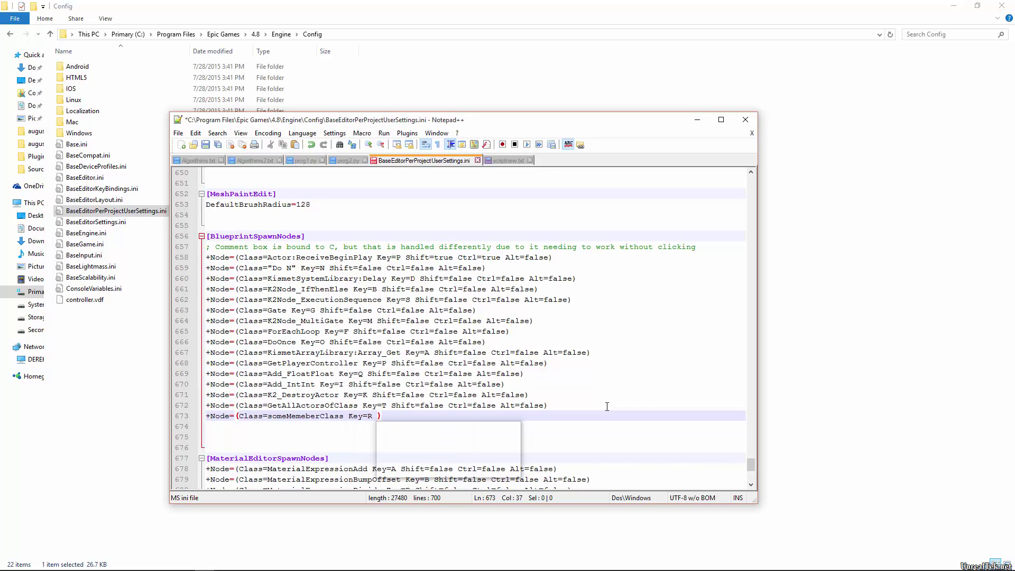
{"action": "type", "text": "ift="}
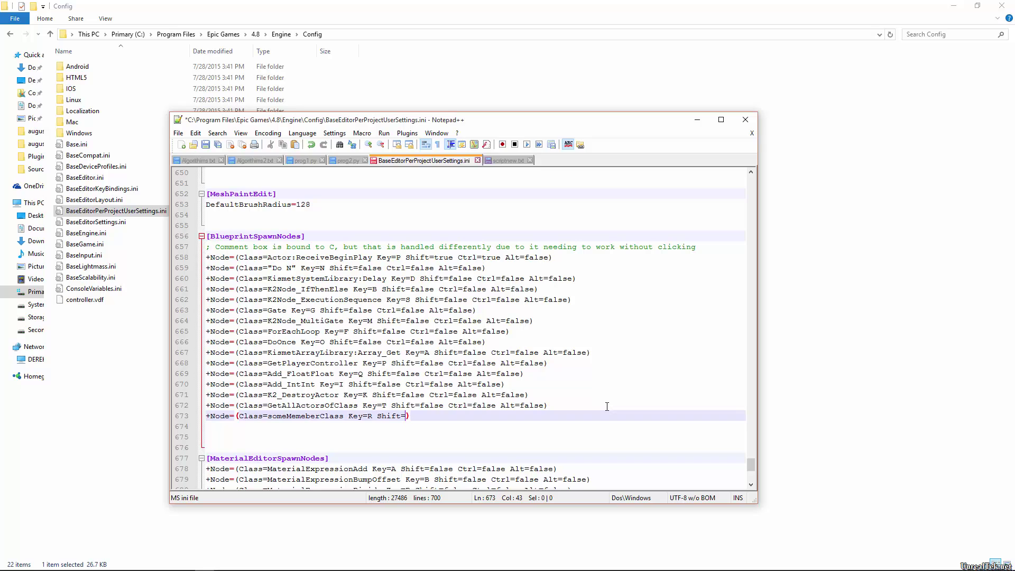
{"action": "type", "text": "false"}
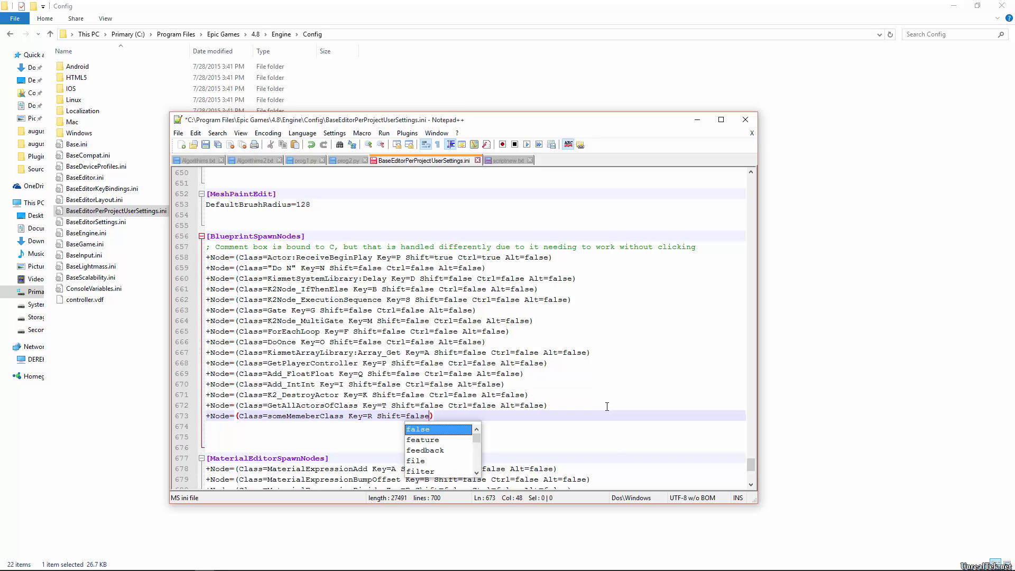
{"action": "type", "text": " Ctrl=tr"}
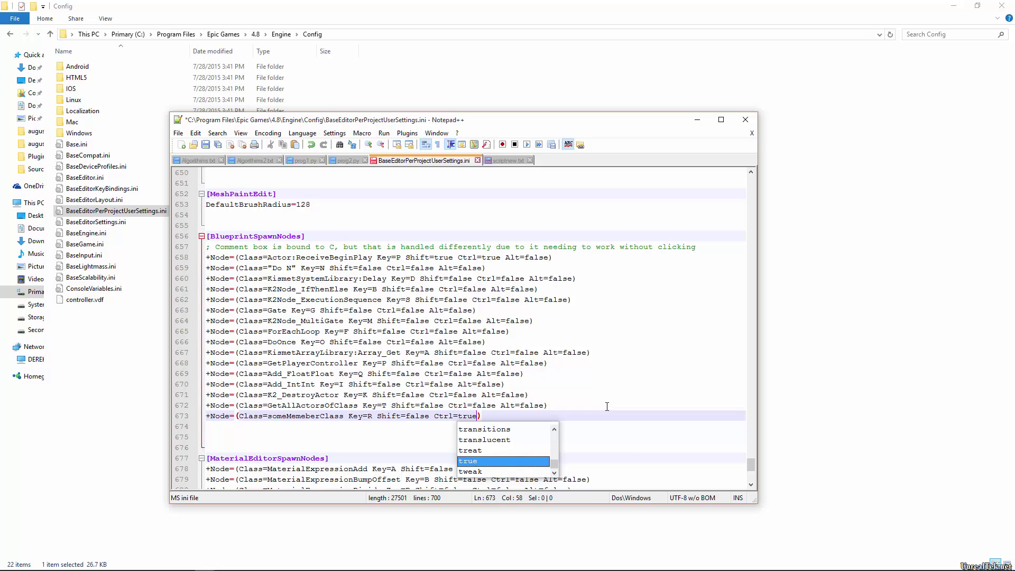
{"action": "type", "text": "ue Alt"}
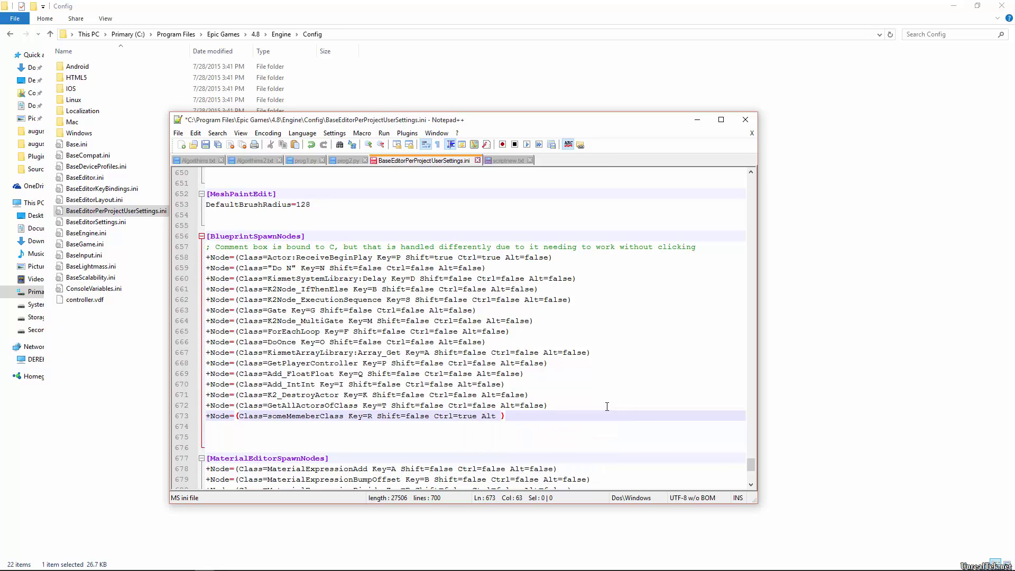
{"action": "key", "text": "BackSpace"}
{"action": "type", "text": "=false"}
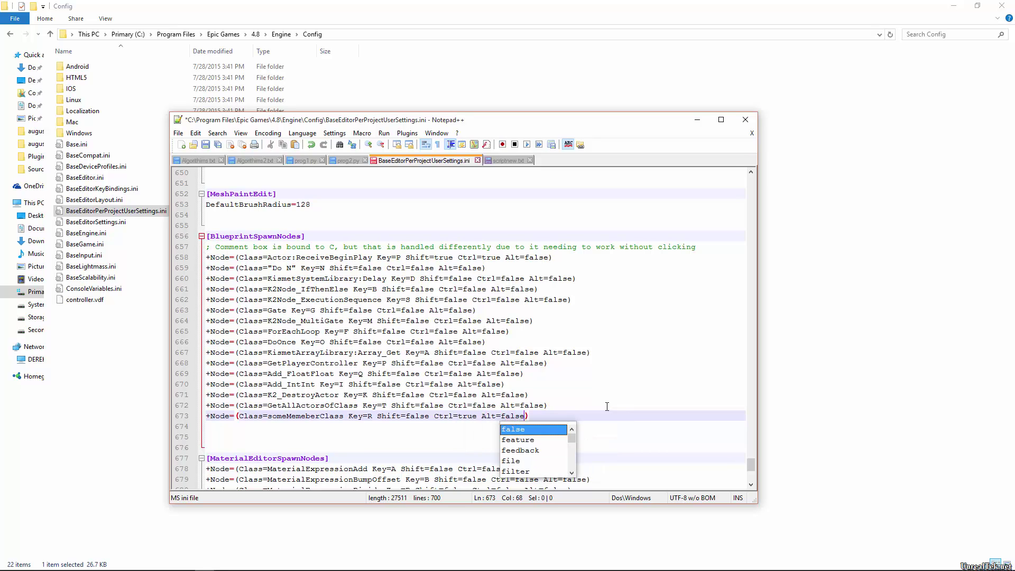
{"action": "key", "text": "Right"}
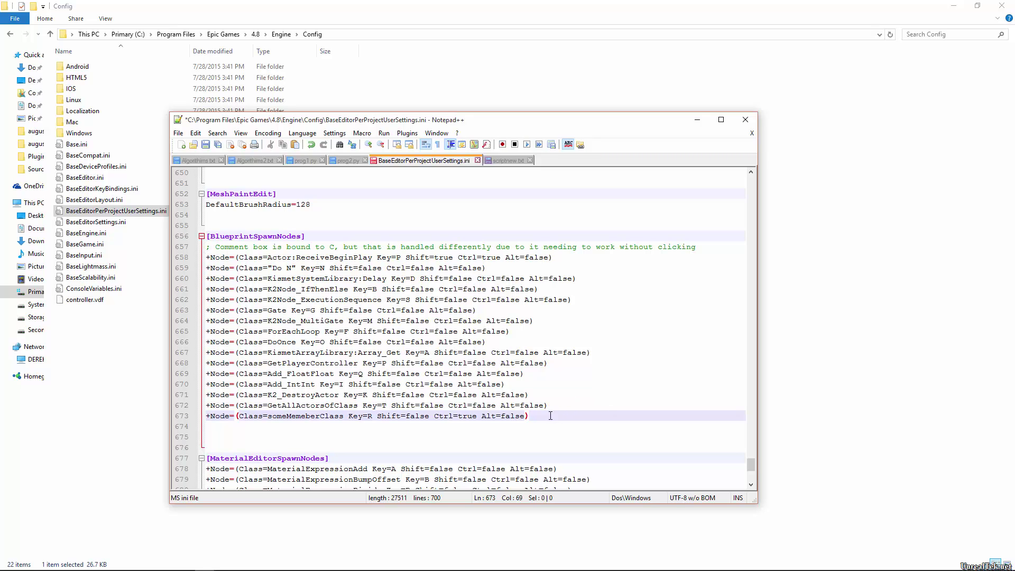
Delete the test someMemeberClass line and review the P, N, D, B, S bindings on lines 658–663.
{"action": "left_click_drag", "start_coordinate": [570, 410], "coordinate": [158, 412]}
{"action": "type", "text": "+Node=(Class=GetAllActorsOfClass Key=T Shift=false Ctrl=false Alt=false)"}
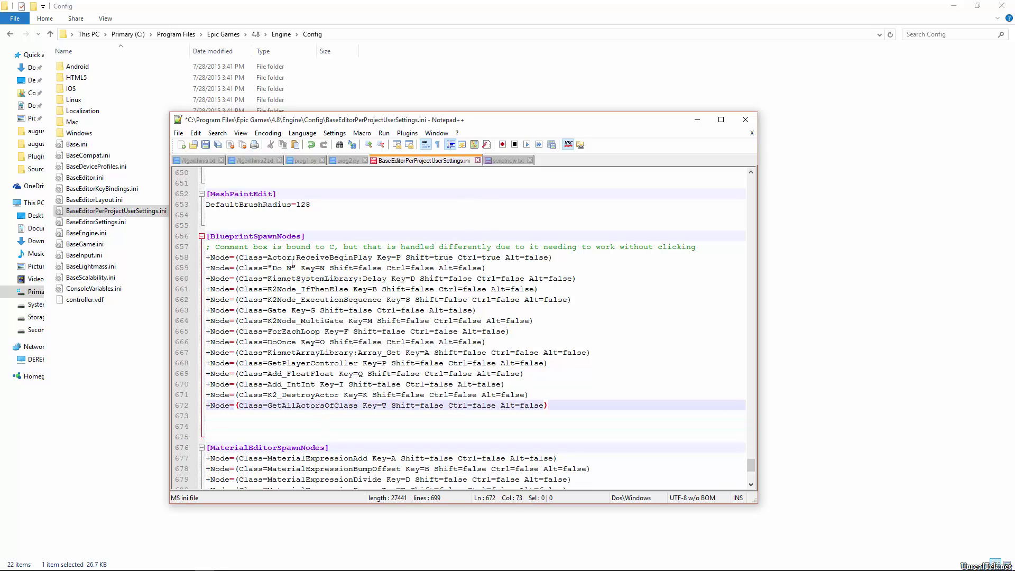
{"action": "left_click_drag", "start_coordinate": [259, 258], "coordinate": [322, 257]}
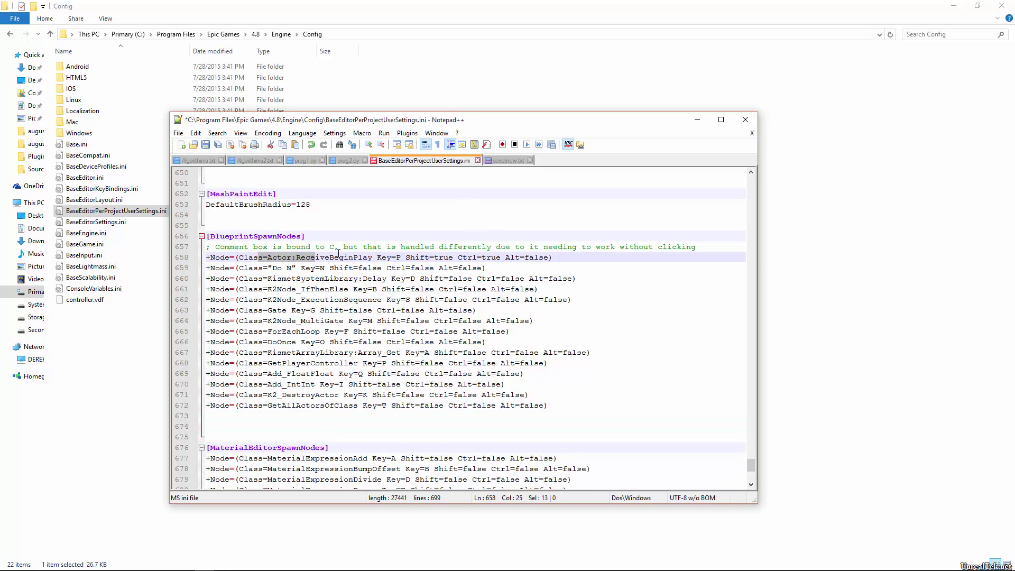
{"action": "left_click", "coordinate": [402, 257]}
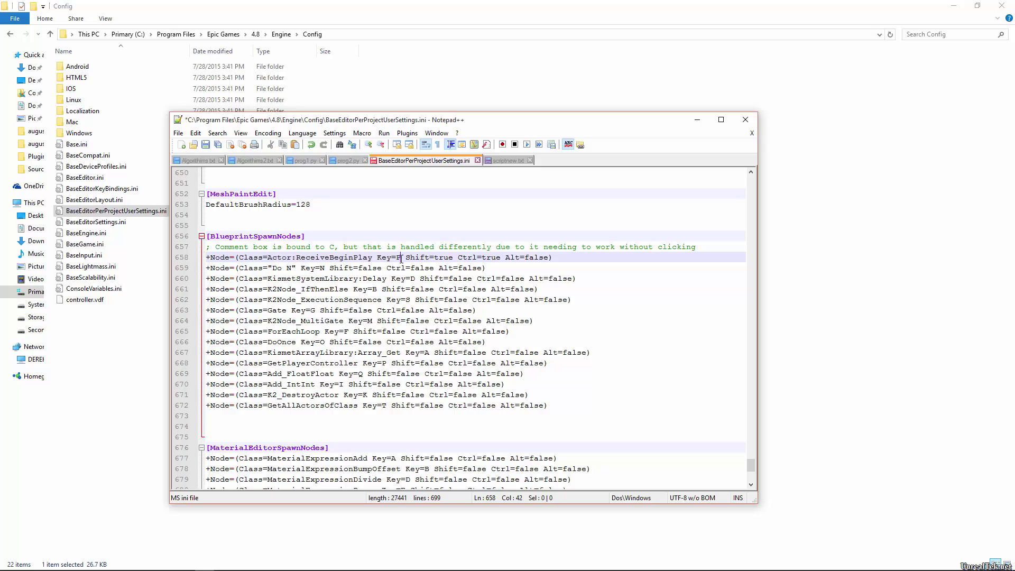
{"action": "left_click", "coordinate": [290, 268]}
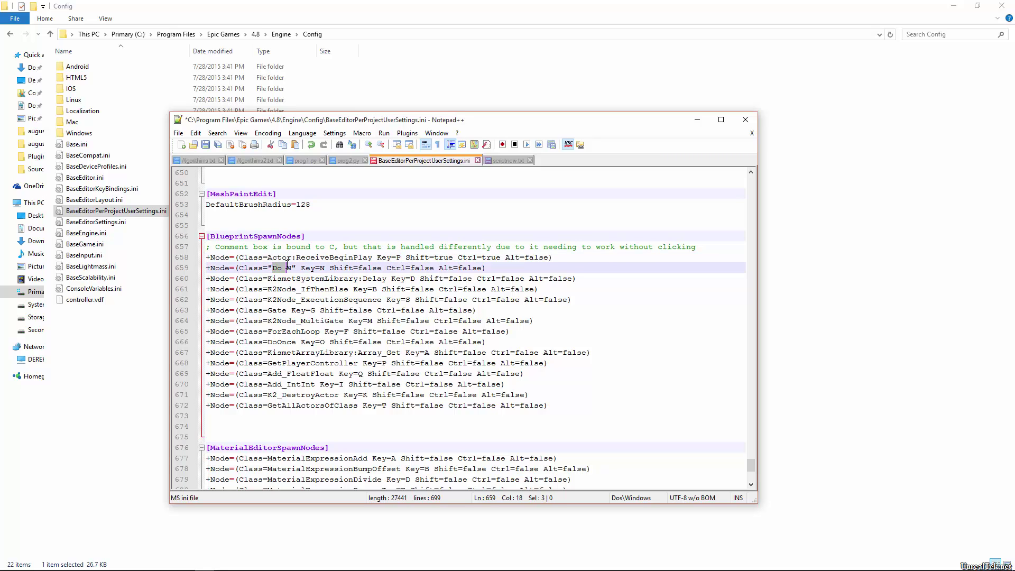
{"action": "left_click", "coordinate": [325, 268]}
{"action": "left_click", "coordinate": [413, 280]}
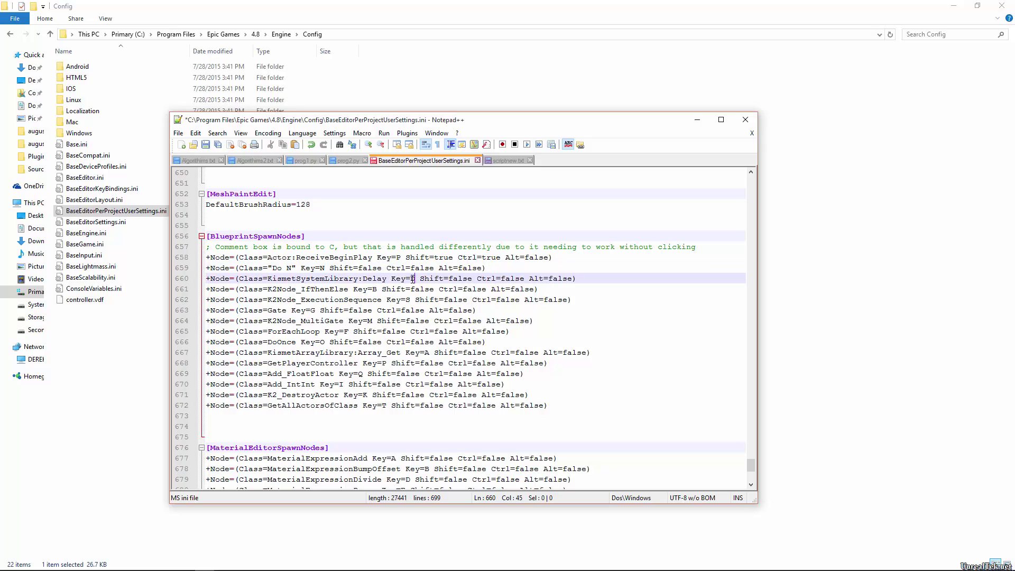
{"action": "left_click", "coordinate": [376, 289]}
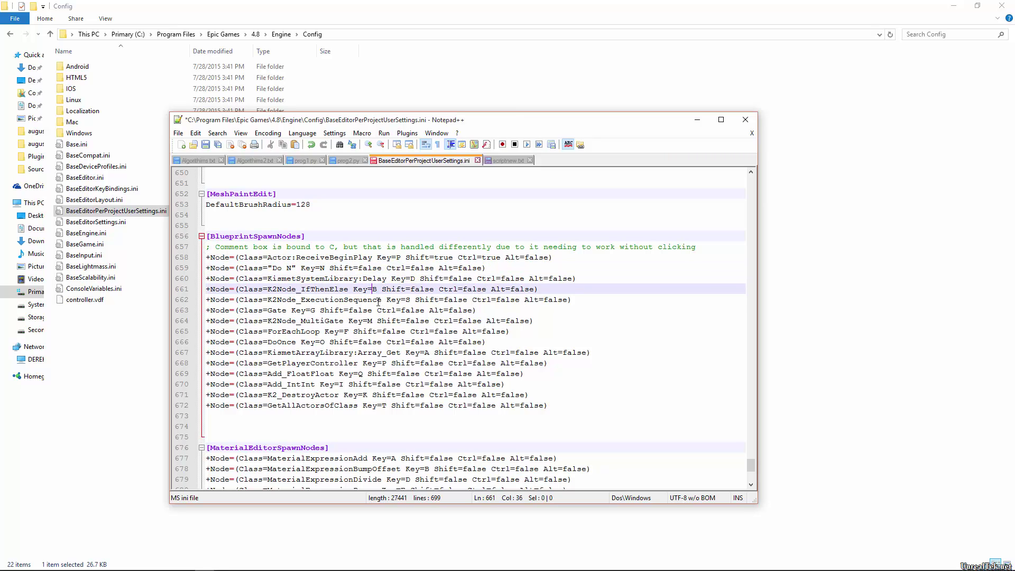
{"action": "left_click", "coordinate": [409, 299]}
{"action": "left_click", "coordinate": [284, 310]}
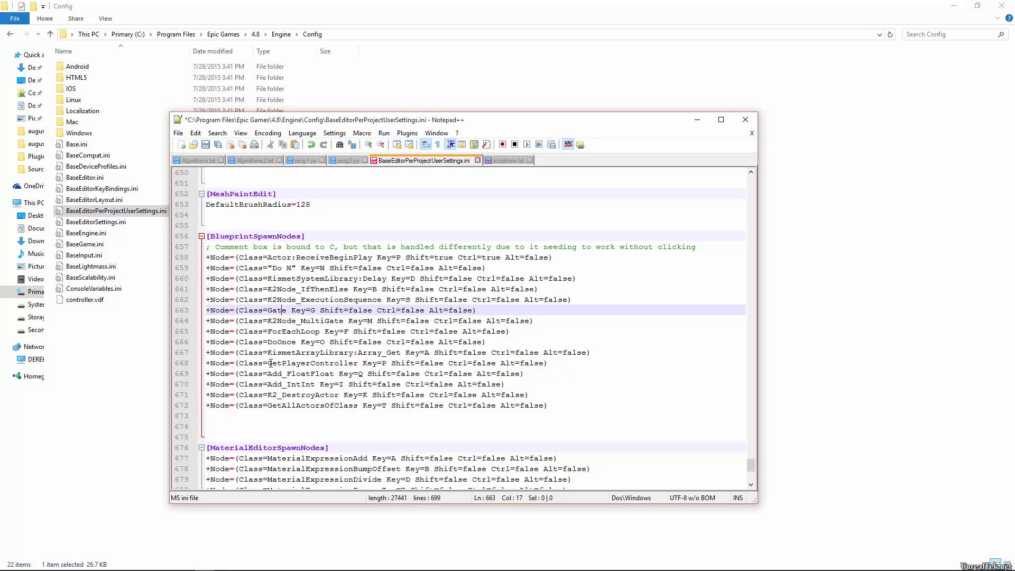
Review the GetPlayerController, Add_FloatFloat, Add_IntInt, K2_DestroyActor and GetAllActorsOfClass entries.
{"action": "left_click_drag", "start_coordinate": [266, 363], "coordinate": [357, 363]}
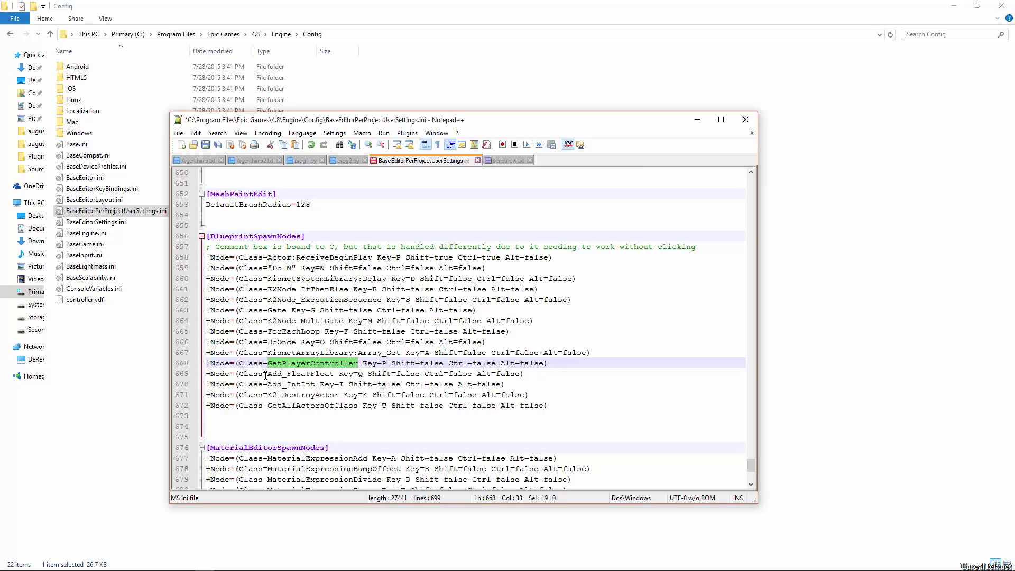
{"action": "left_click_drag", "start_coordinate": [262, 374], "coordinate": [338, 373]}
{"action": "left_click", "coordinate": [338, 374]}
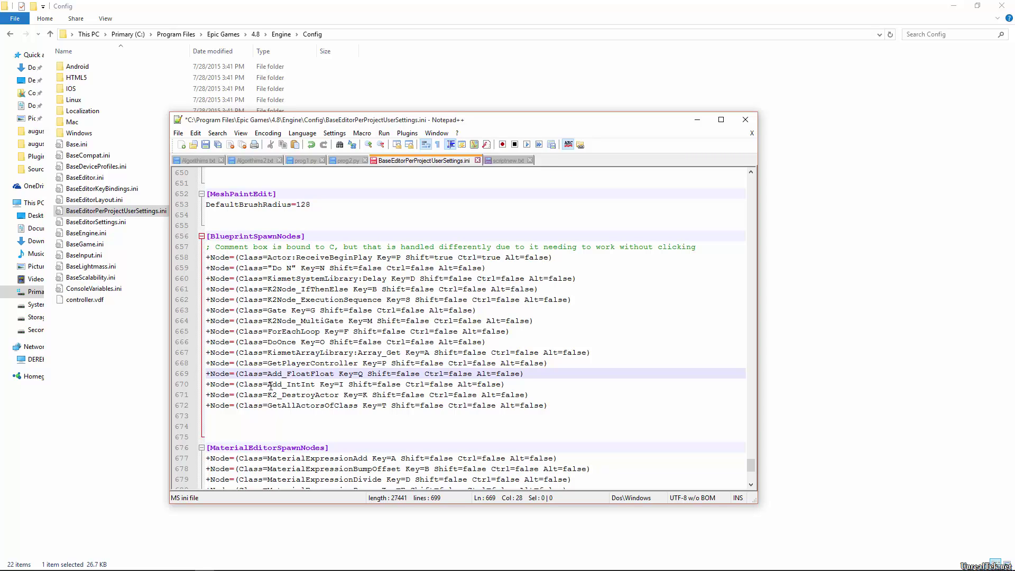
{"action": "left_click_drag", "start_coordinate": [269, 385], "coordinate": [316, 384]}
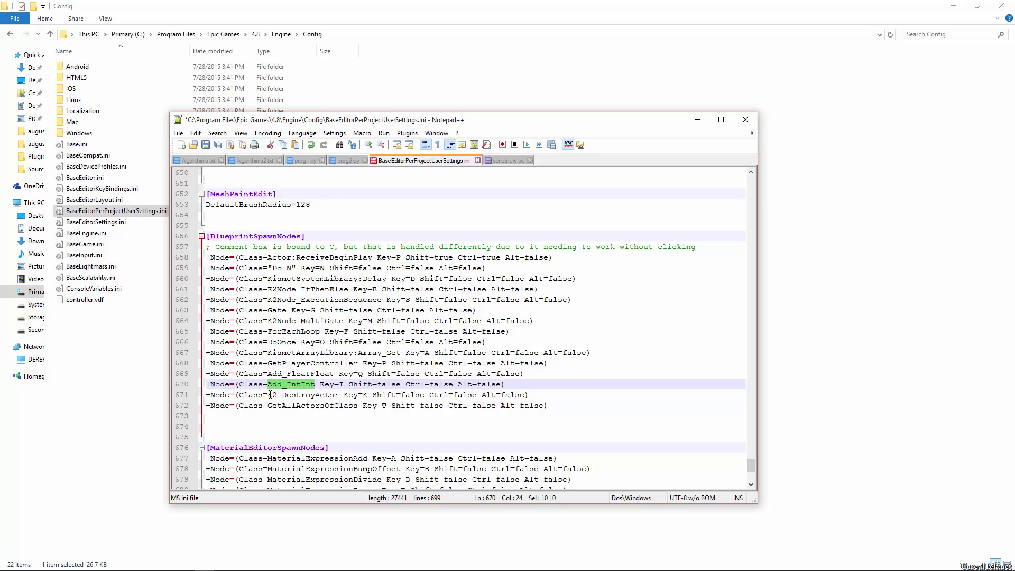
{"action": "left_click_drag", "start_coordinate": [268, 393], "coordinate": [340, 394]}
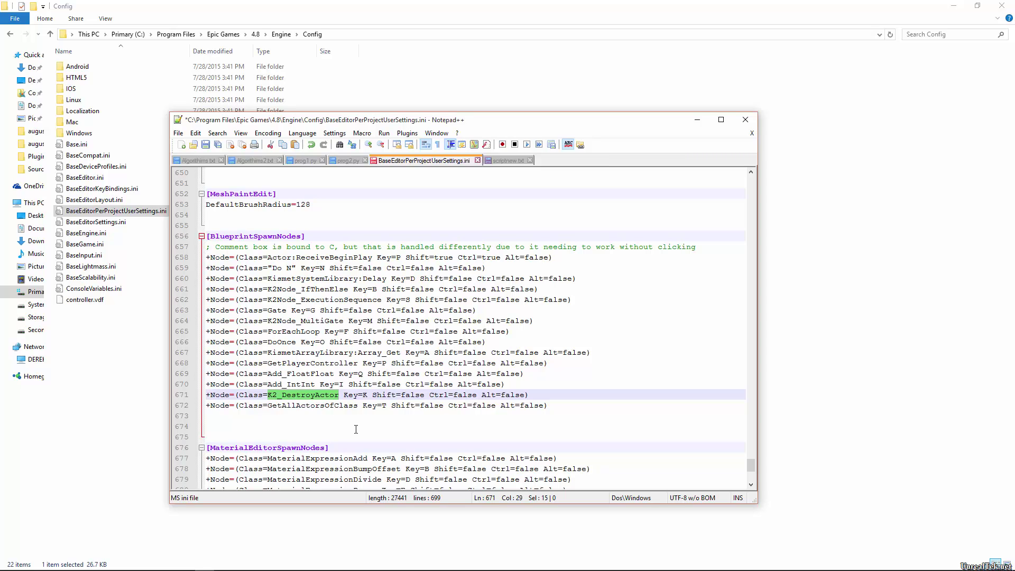
{"action": "left_click_drag", "start_coordinate": [268, 405], "coordinate": [358, 405]}
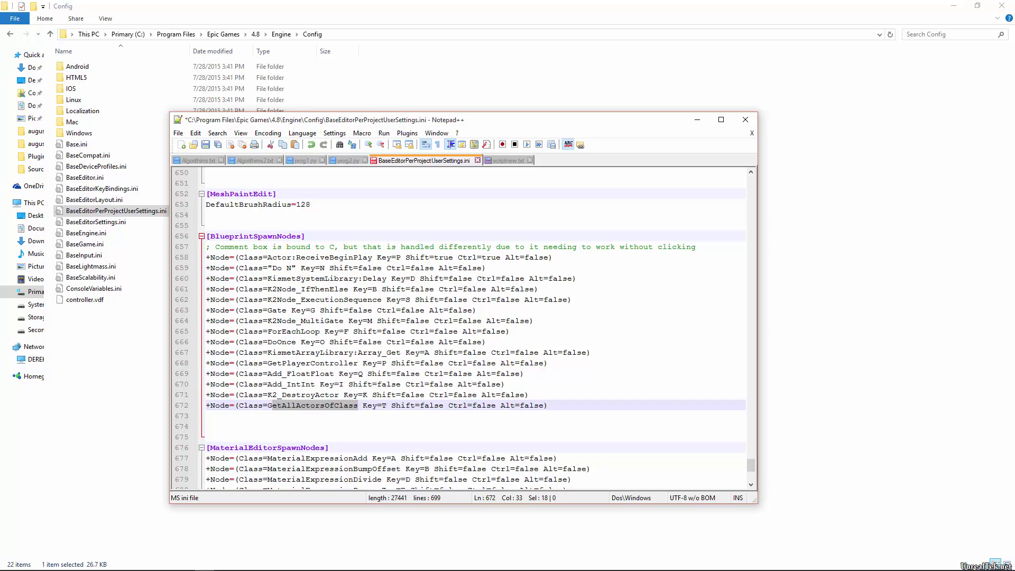
Copy the Get Player Character node in the Unreal event graph, then return to Notepad++.
{"action": "left_click", "coordinate": [193, 564]}
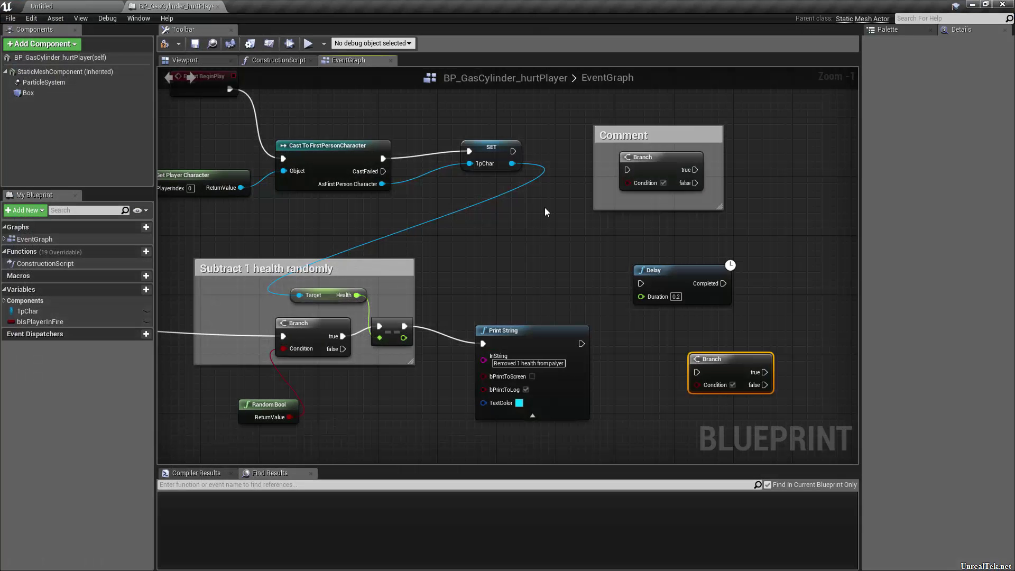
{"action": "left_click", "coordinate": [548, 243]}
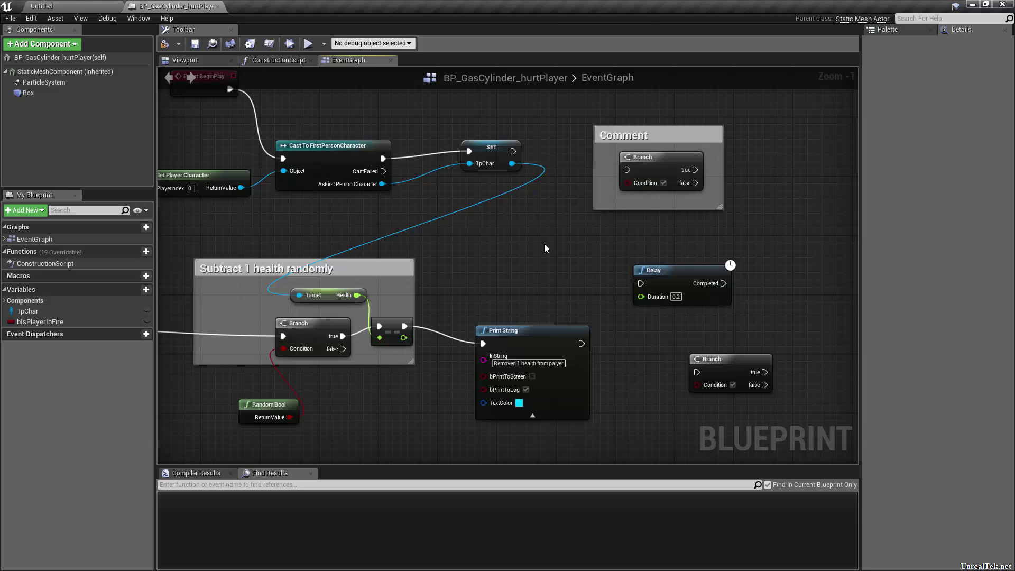
{"action": "right_click_drag", "start_coordinate": [457, 272], "coordinate": [302, 184]}
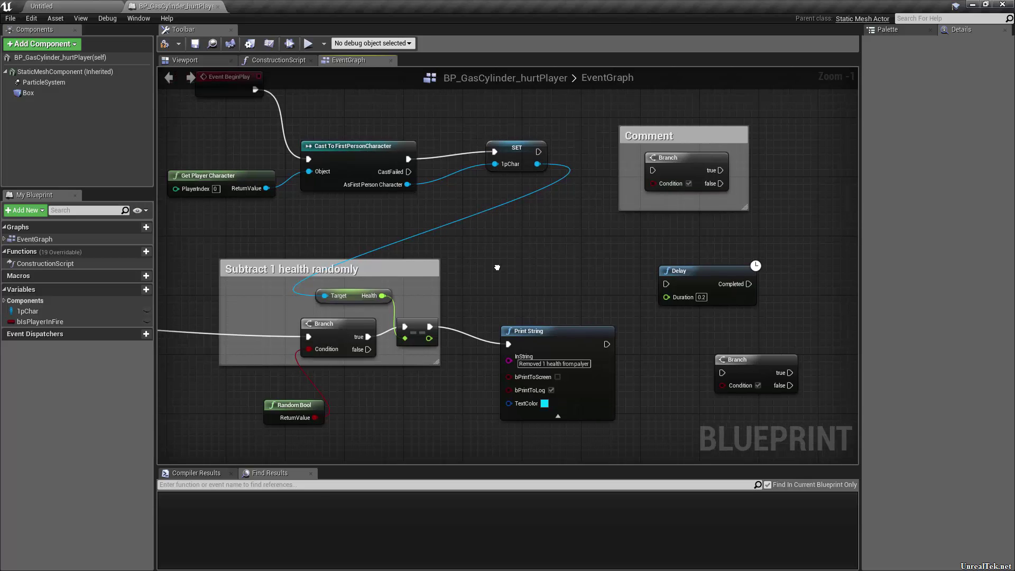
{"action": "scroll", "coordinate": [382, 237], "scroll_direction": "up", "scroll_amount": 1}
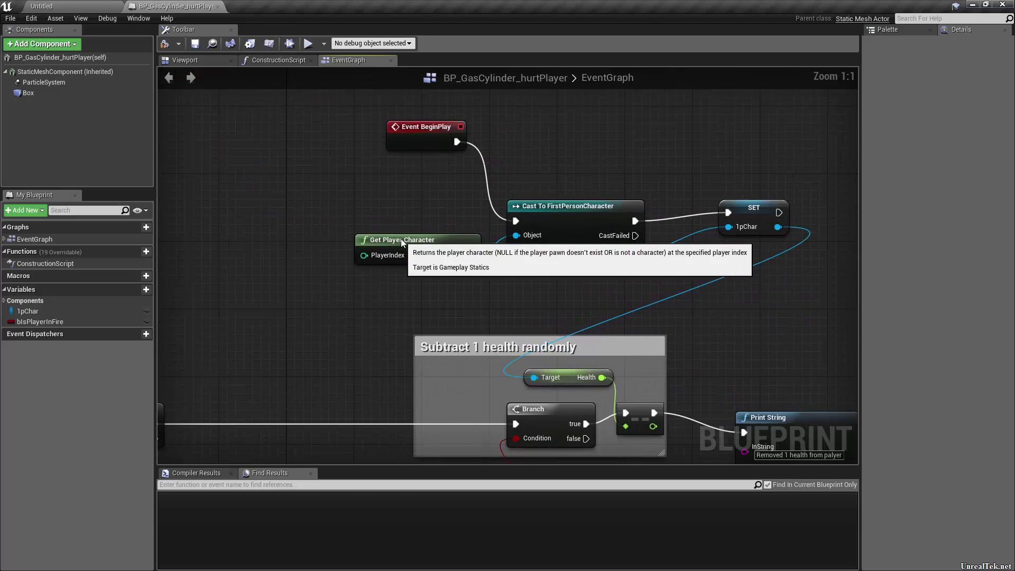
{"action": "left_click", "coordinate": [406, 242]}
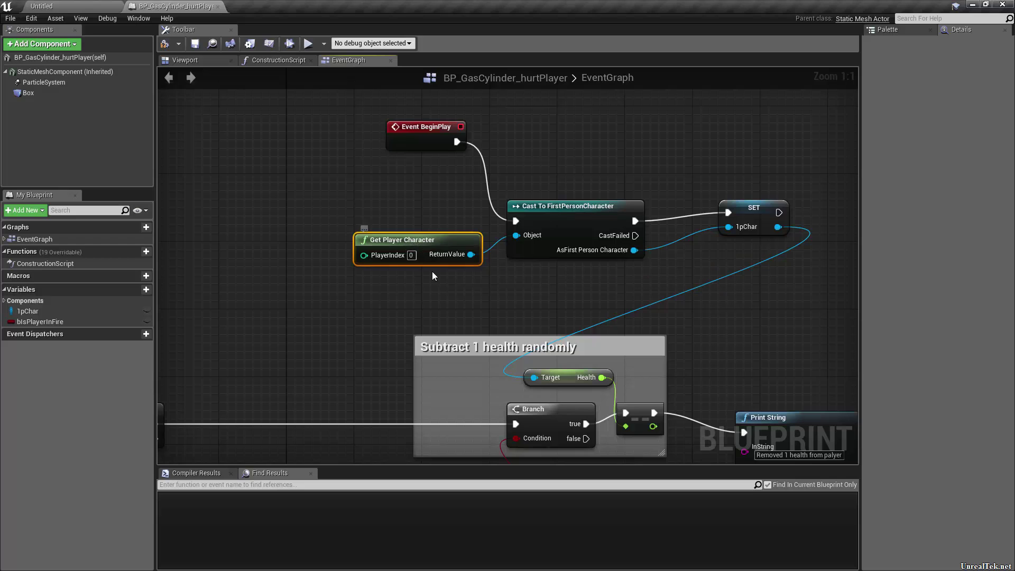
{"action": "right_click", "coordinate": [417, 243]}
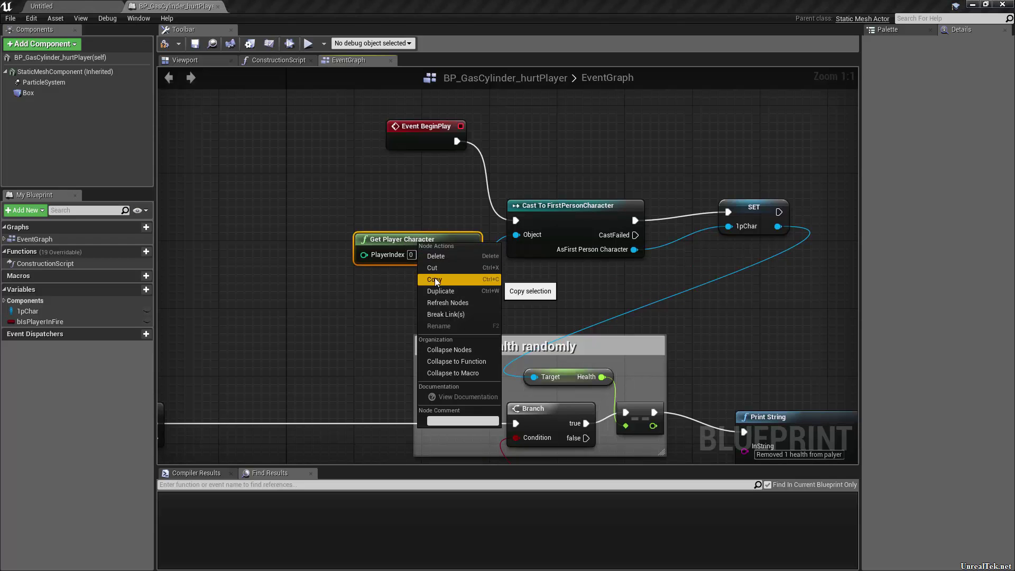
{"action": "left_click", "coordinate": [435, 278]}
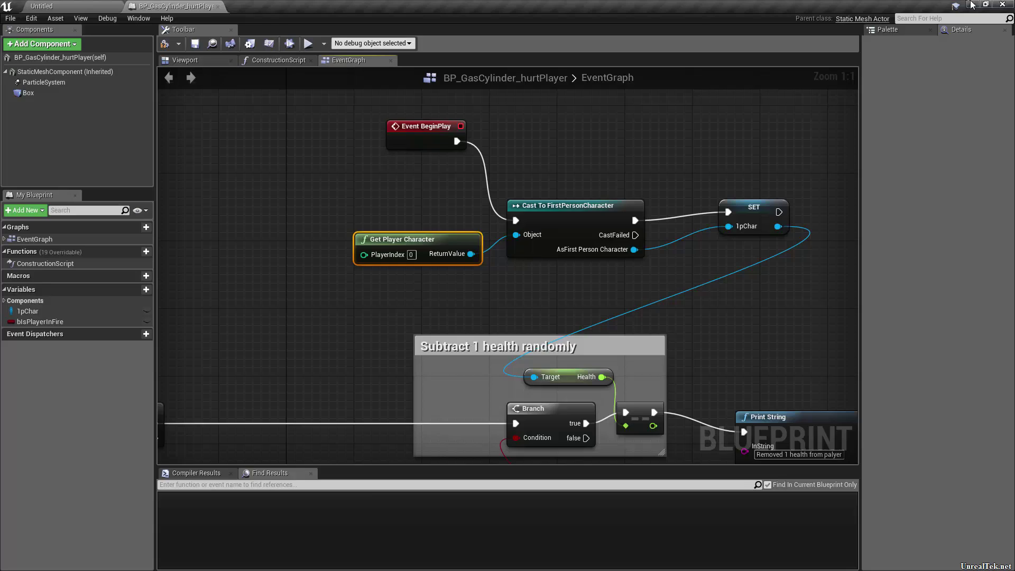
{"action": "left_click", "coordinate": [973, 6]}
Paste the copied node on a new line, note its GetPlayerCharacter name, then delete the pasted text.
{"action": "key", "text": "End"}
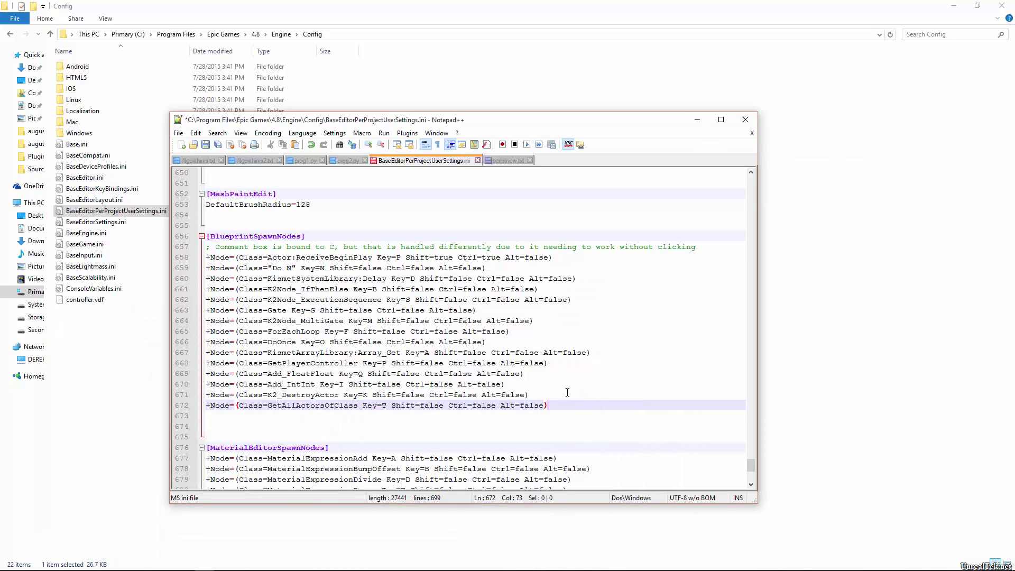
{"action": "key", "text": "Return"}
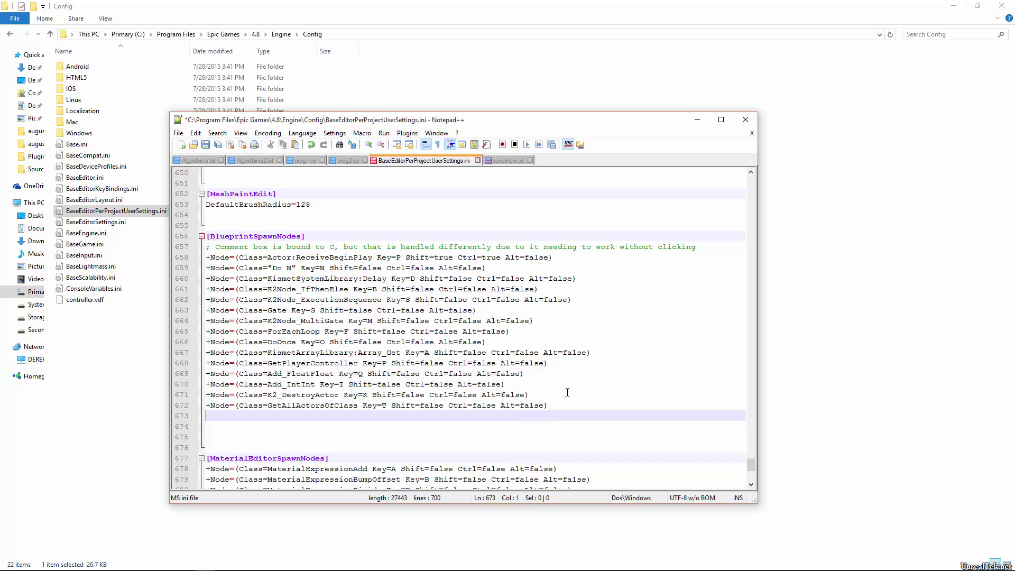
{"action": "key", "text": "ctrl+v"}
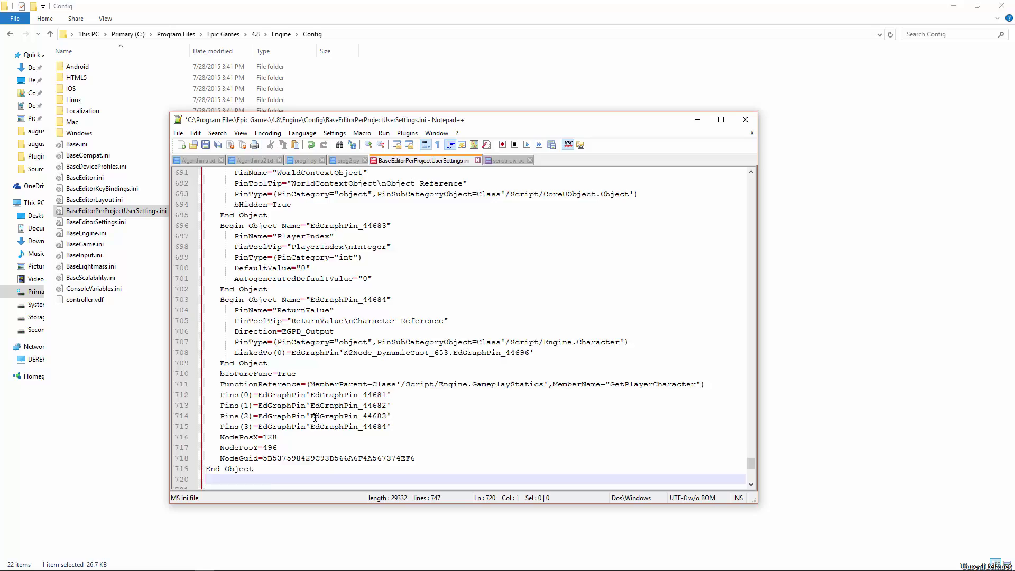
{"action": "scroll", "coordinate": [336, 341], "scroll_direction": "up", "scroll_amount": 12}
{"action": "scroll", "coordinate": [336, 341], "scroll_direction": "up", "scroll_amount": 1}
{"action": "scroll", "coordinate": [284, 362], "scroll_direction": "down", "scroll_amount": 4}
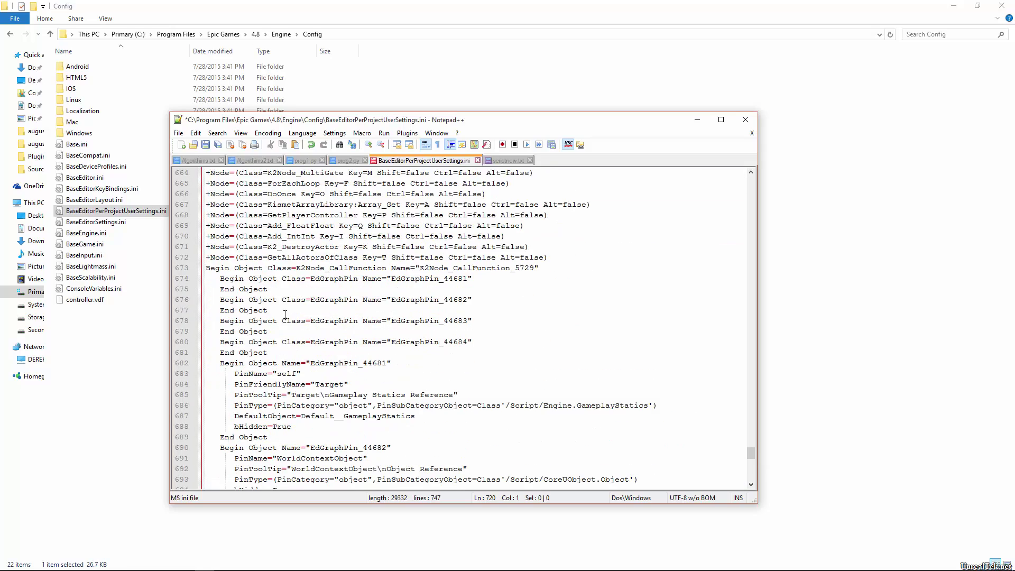
{"action": "scroll", "coordinate": [344, 320], "scroll_direction": "down", "scroll_amount": 3}
{"action": "scroll", "coordinate": [373, 315], "scroll_direction": "up", "scroll_amount": 1}
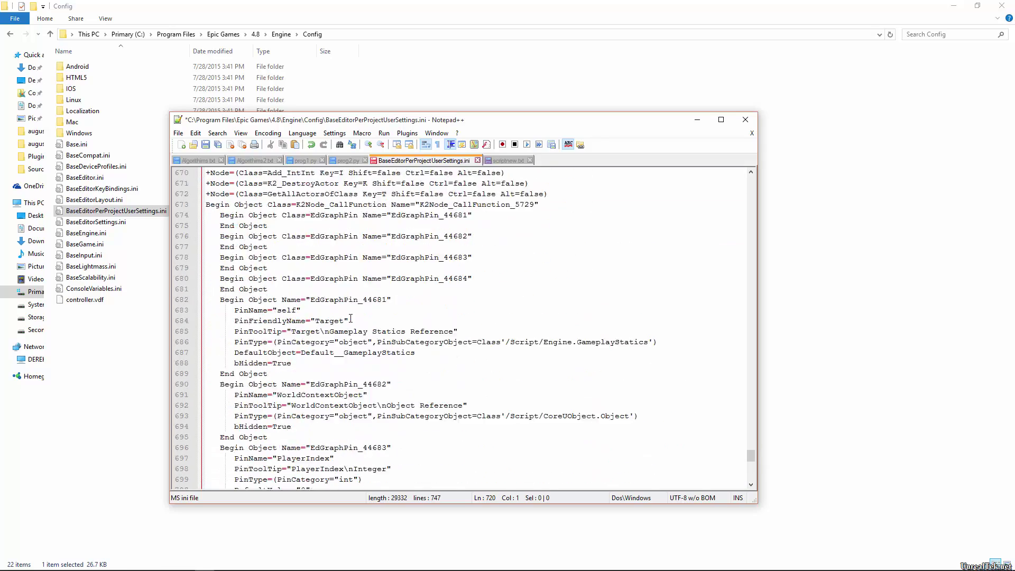
{"action": "scroll", "coordinate": [360, 333], "scroll_direction": "down", "scroll_amount": 4}
{"action": "scroll", "coordinate": [352, 349], "scroll_direction": "down", "scroll_amount": 1}
{"action": "scroll", "coordinate": [350, 355], "scroll_direction": "down", "scroll_amount": 1}
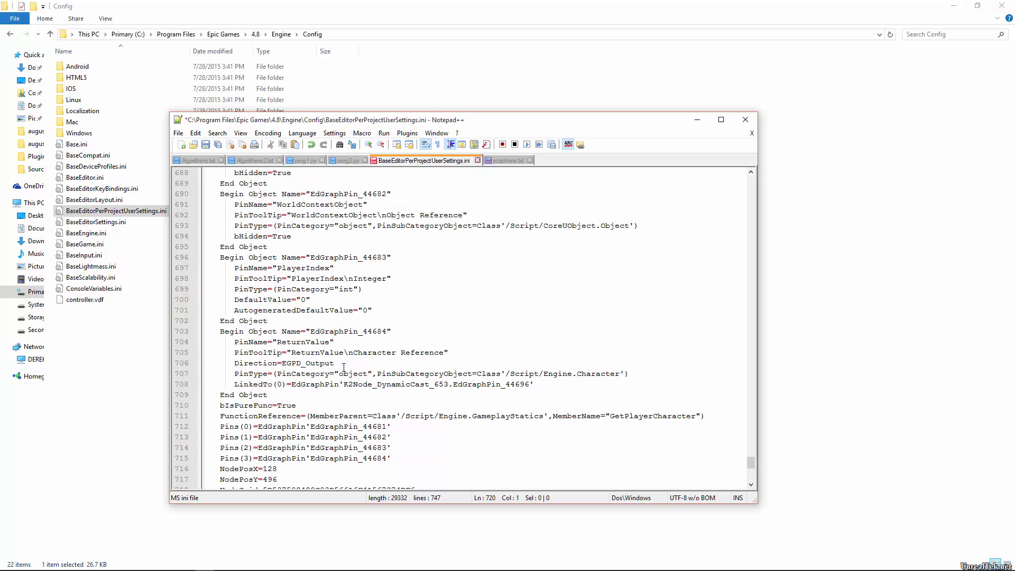
{"action": "scroll", "coordinate": [343, 367], "scroll_direction": "down", "scroll_amount": 1}
{"action": "scroll", "coordinate": [325, 394], "scroll_direction": "down", "scroll_amount": 1}
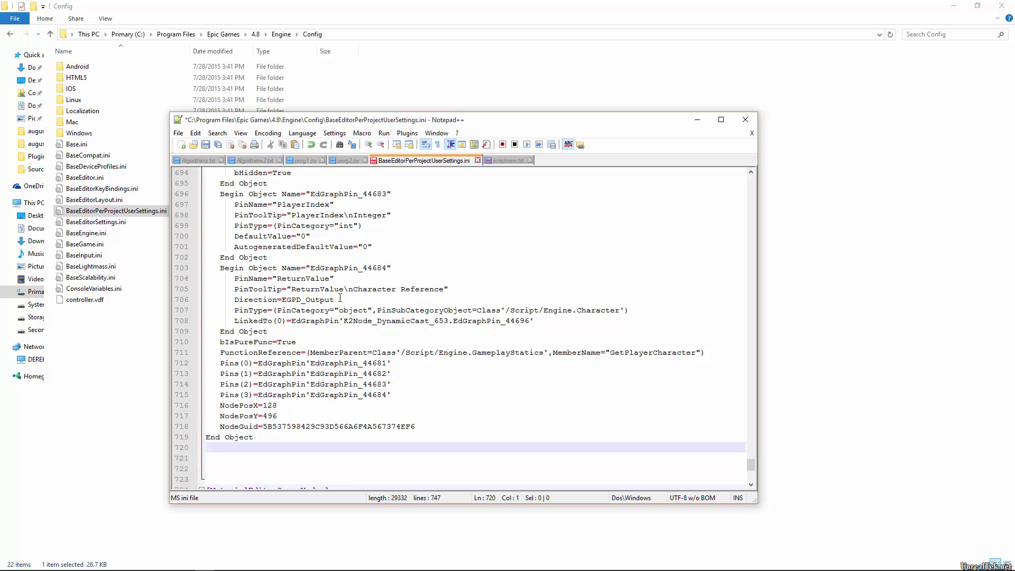
{"action": "scroll", "coordinate": [341, 299], "scroll_direction": "down", "scroll_amount": 1}
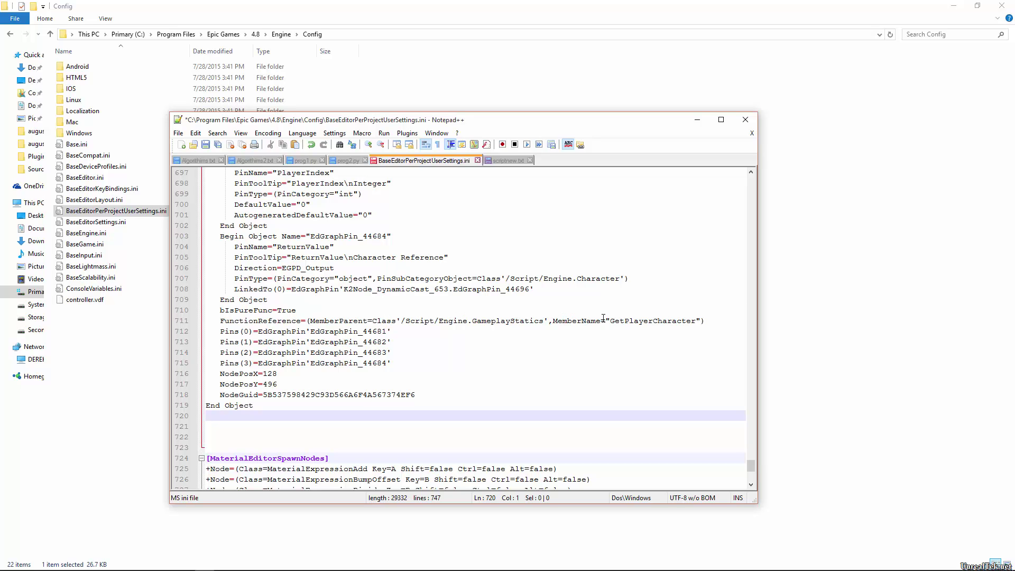
{"action": "mouse_move", "coordinate": [608, 320]}
{"action": "left_mouse_down"}
{"action": "mouse_move", "coordinate": [713, 321]}
{"action": "mouse_move", "coordinate": [696, 323]}
{"action": "left_mouse_up"}
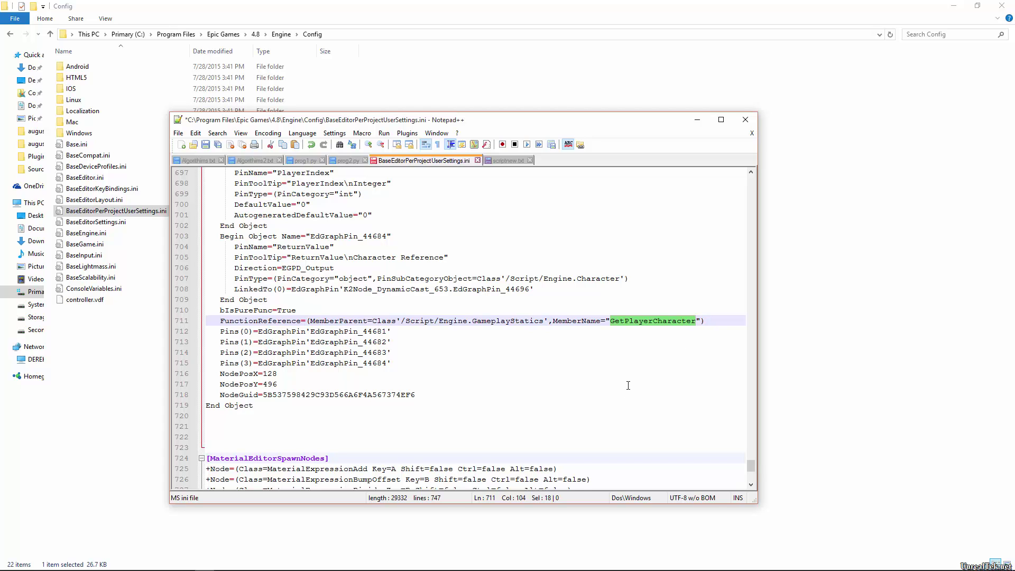
{"action": "mouse_move", "coordinate": [287, 410]}
{"action": "left_mouse_down"}
{"action": "mouse_move", "coordinate": [205, 228]}
{"action": "mouse_move", "coordinate": [205, 305]}
{"action": "left_mouse_up"}
{"action": "key", "text": "Delete"}
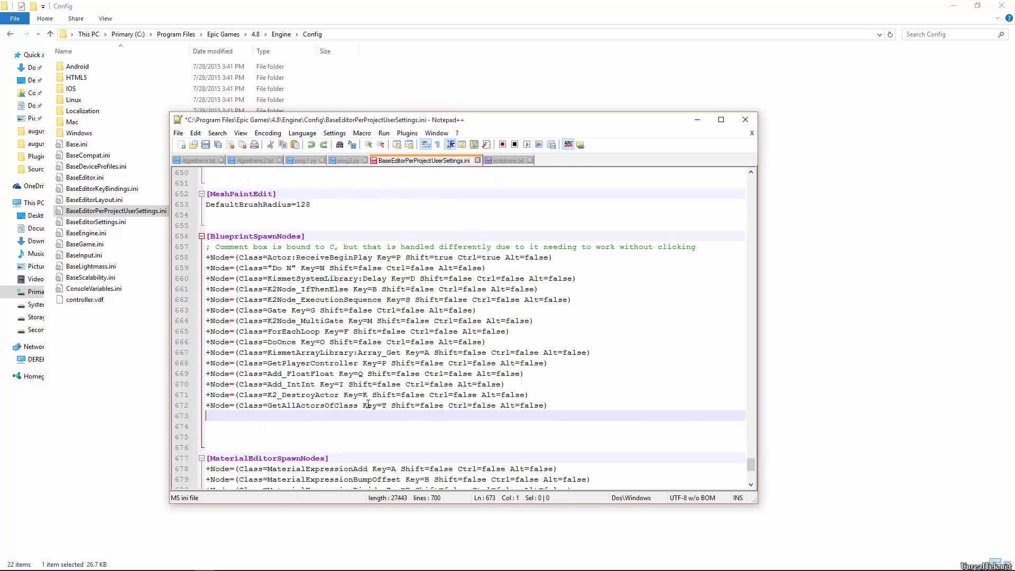
{"action": "type", "text": "+"}
{"action": "type", "text": "Node="}
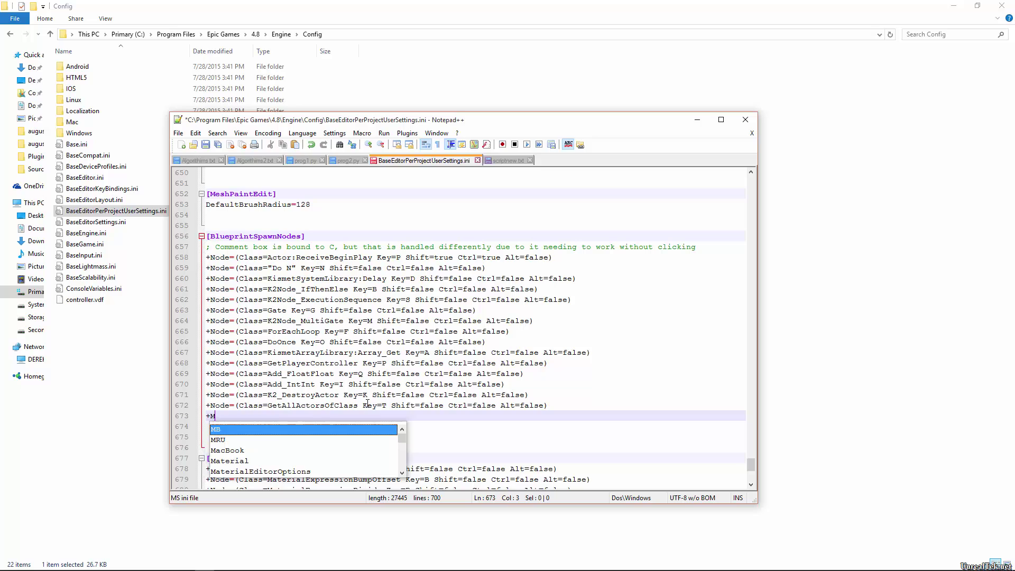
{"action": "type", "text": "("}
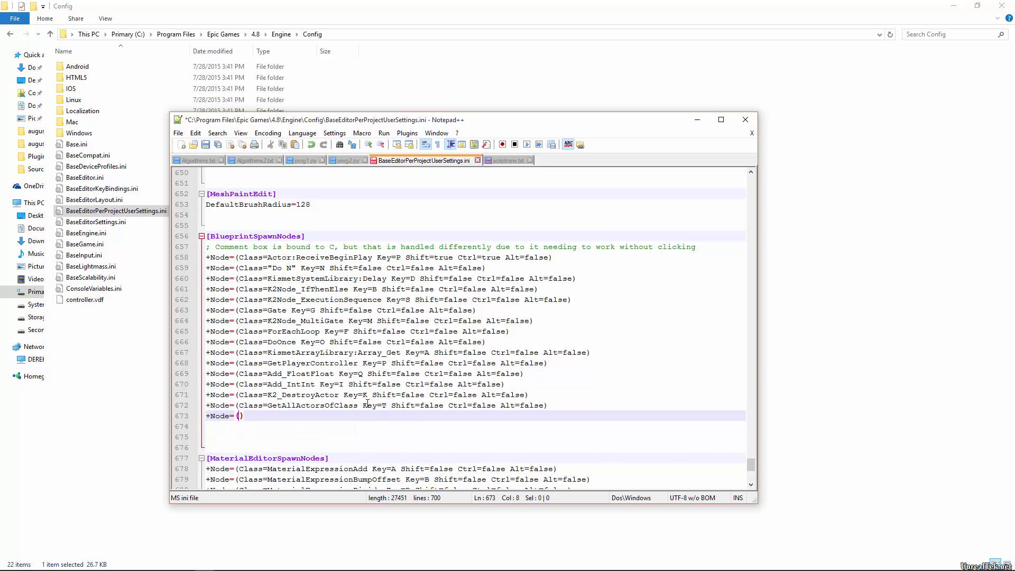
{"action": "type", "text": "Class="}
{"action": "type", "text": "GetA"}
Enter +Node=(Class=GetPlayerCharacter Key=Y Shift=true Ctrl=false Alt=false) and save the ini.
{"action": "key", "text": "BackSpace"}
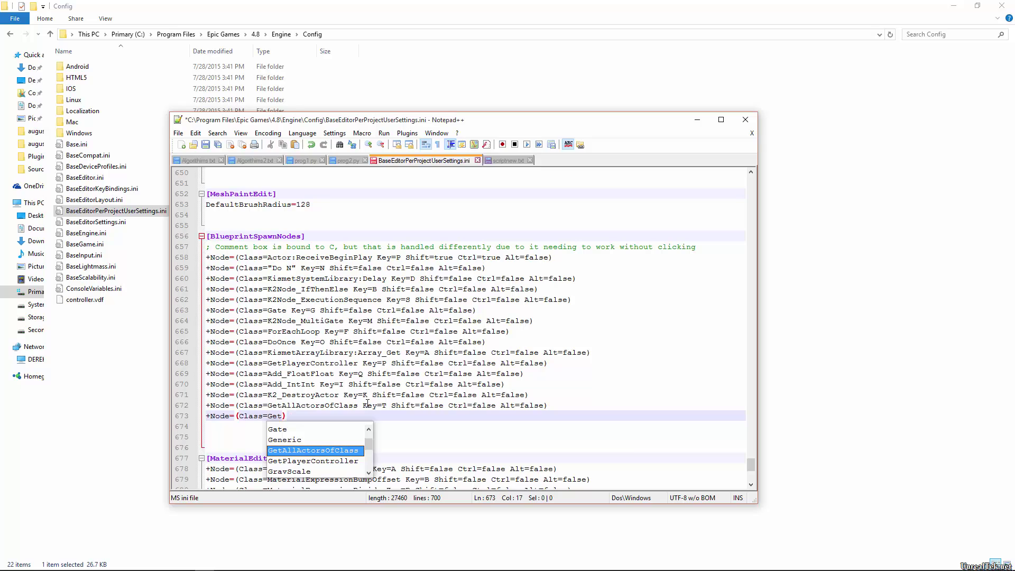
{"action": "type", "text": "PlayerCharacter"}
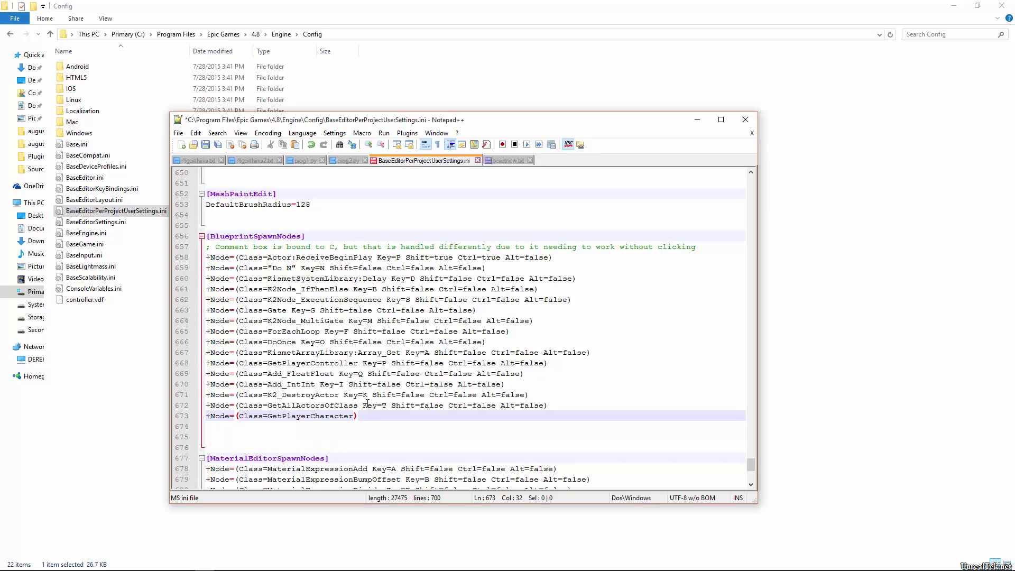
{"action": "type", "text": " Key"}
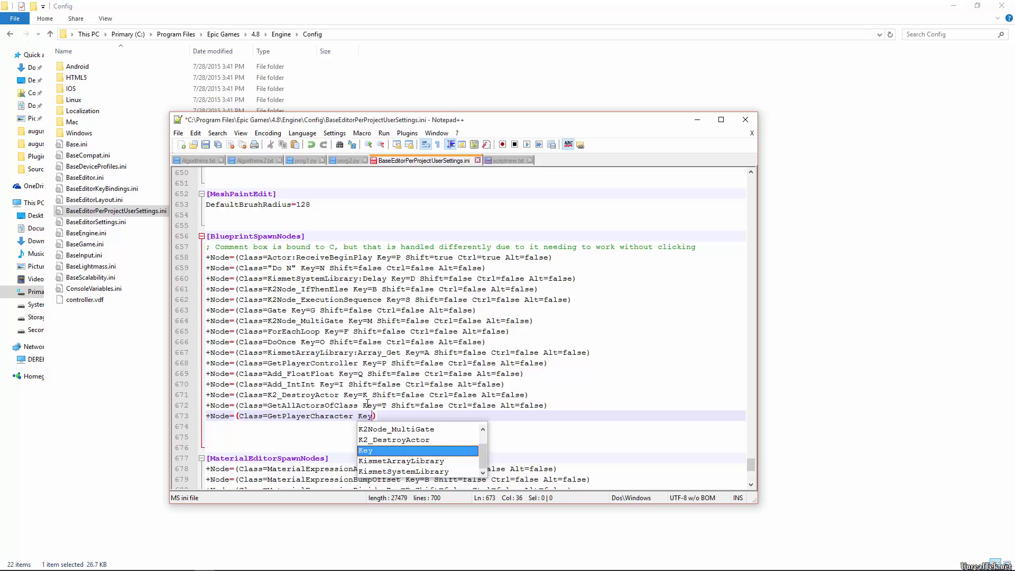
{"action": "type", "text": " ="}
{"action": "key", "text": "BackSpace"}
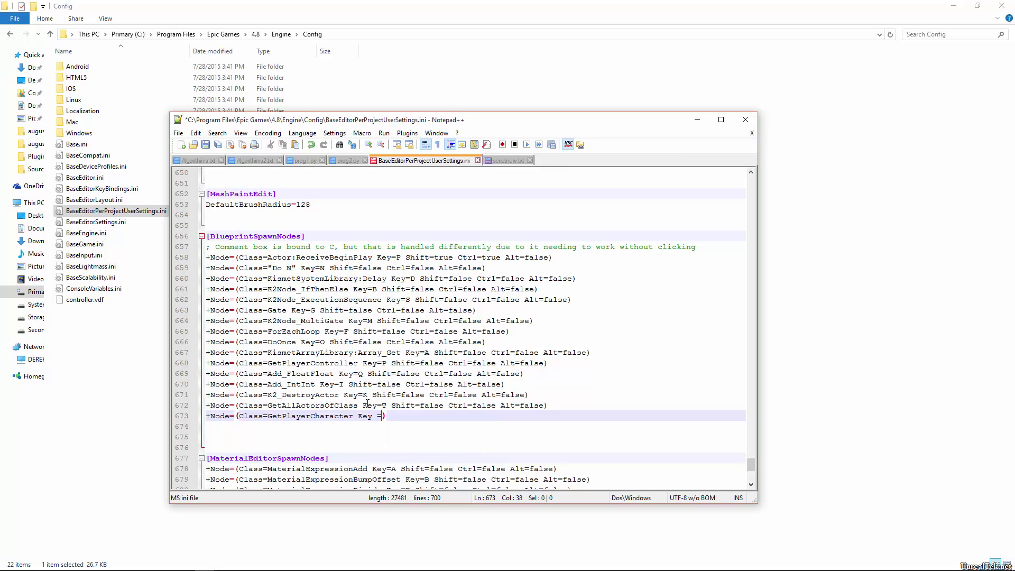
{"action": "key", "text": "BackSpace"}
{"action": "key", "text": "BackSpace"}
{"action": "type", "text": "=3"}
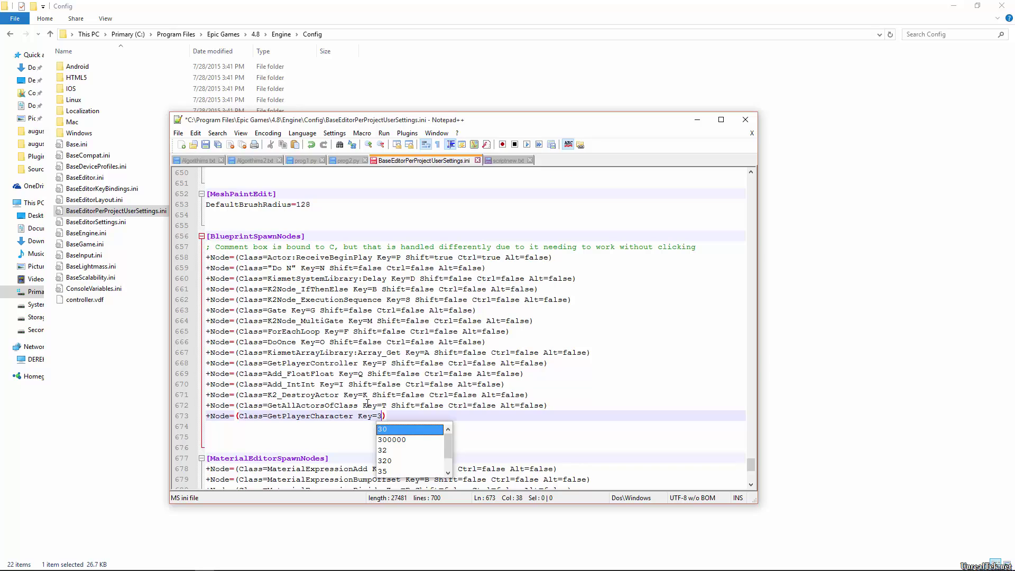
{"action": "key", "text": "BackSpace"}
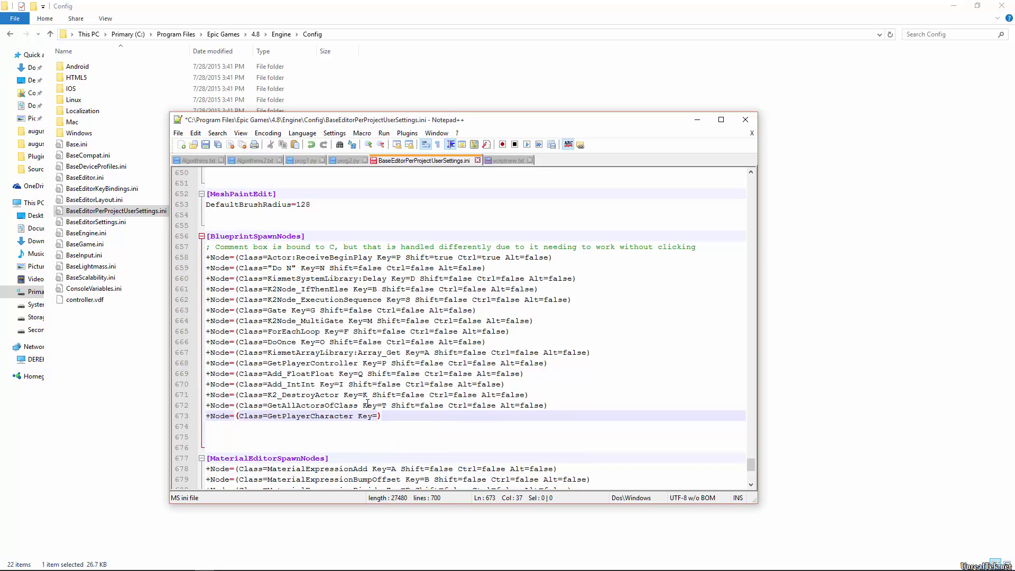
{"action": "type", "text": "Y "}
{"action": "type", "text": "Shift="}
{"action": "type", "text": "tru"}
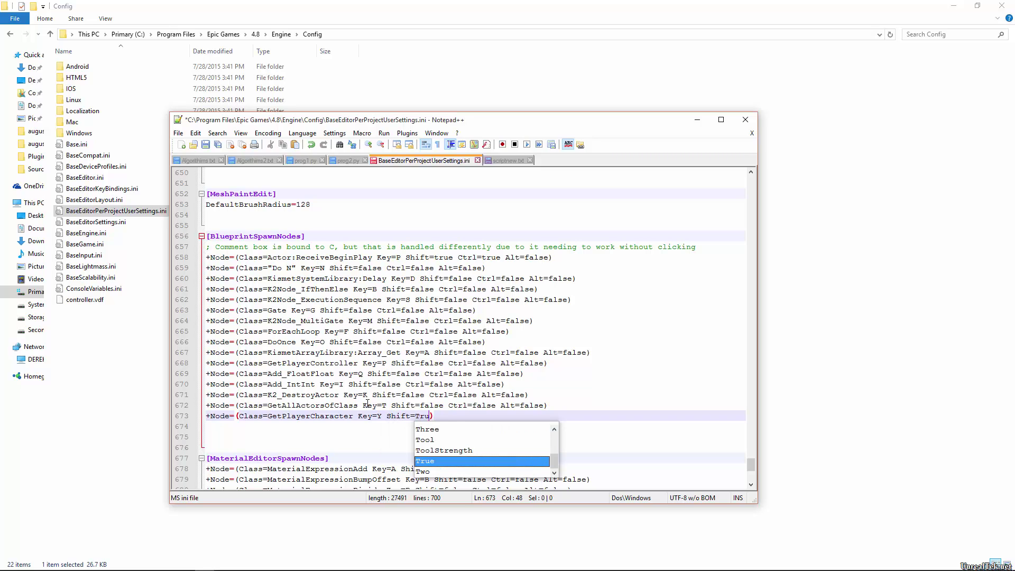
{"action": "key", "text": "BackSpace"}
{"action": "type", "text": "ue Ctrl"}
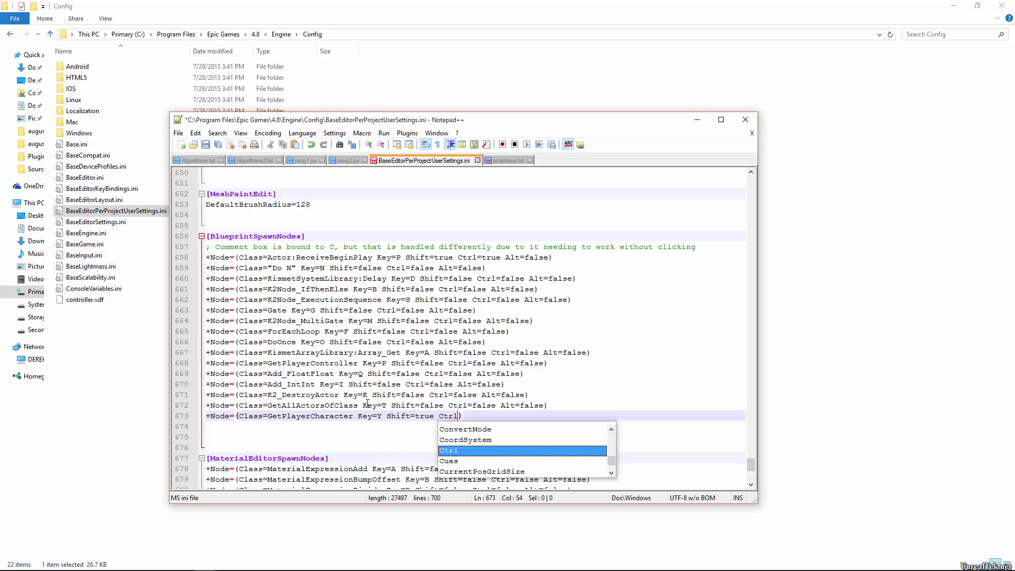
{"action": "type", "text": "=false Alt="}
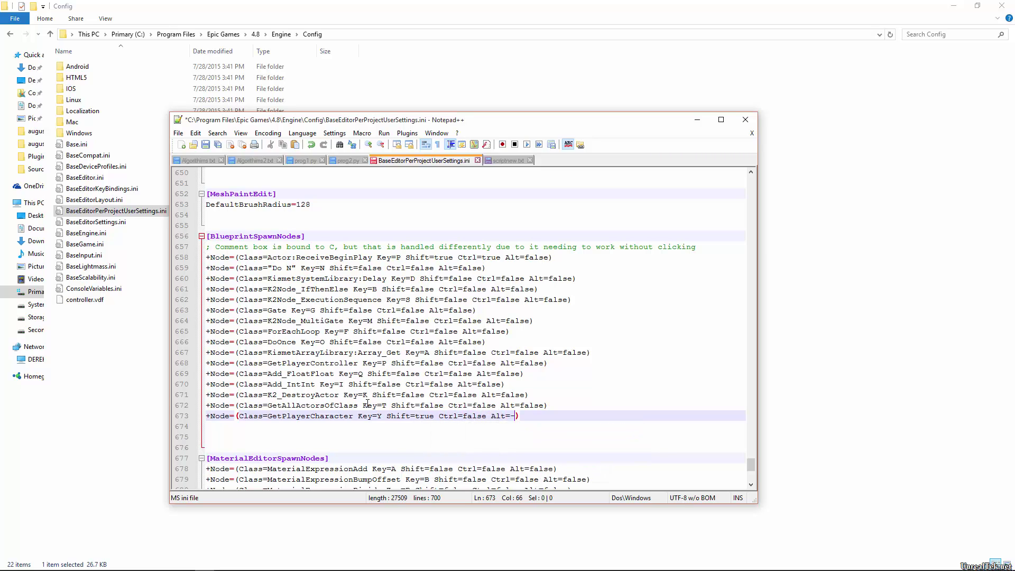
{"action": "type", "text": "false"}
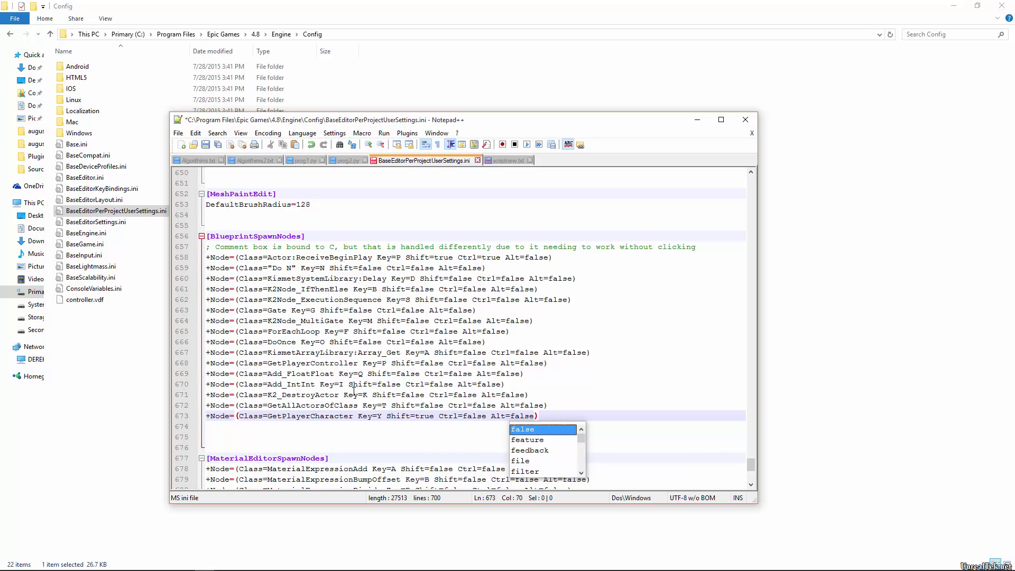
{"action": "left_click", "coordinate": [354, 392]}
{"action": "key", "text": "ctrl+s"}
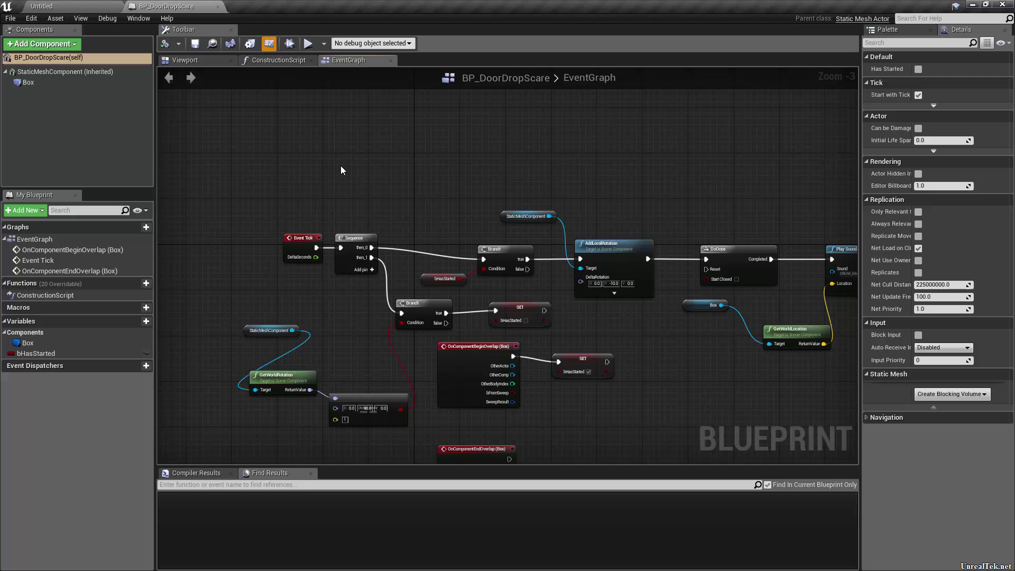
Spawn Get Player Character nodes with Shift+Y, then drop a Delay and a DoN node.
{"action": "key", "text": "ctrl+v"}
{"action": "key", "text": "ctrl+v"}
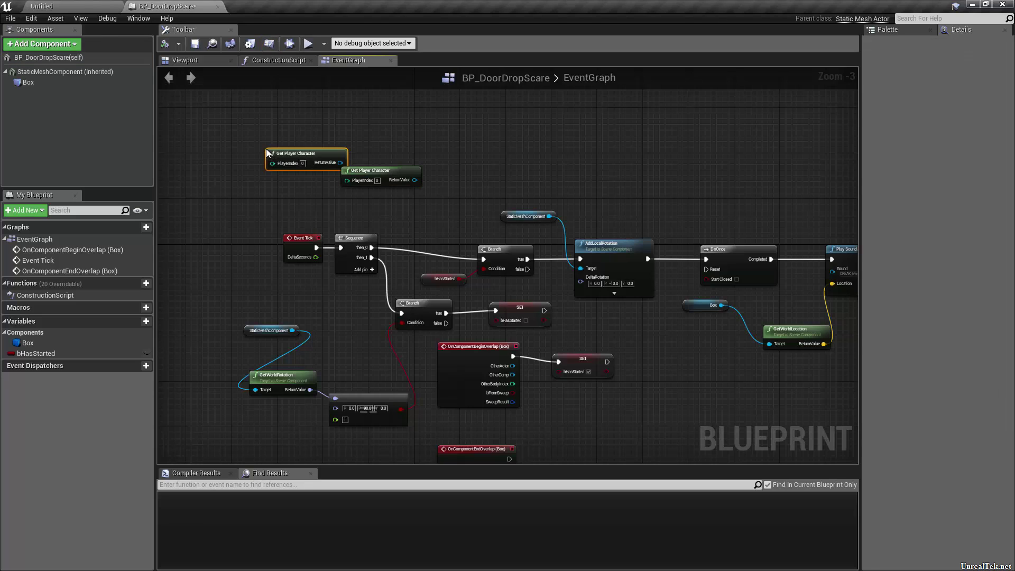
{"action": "key", "text": "ctrl+v"}
{"action": "key", "text": "ctrl+v"}
{"action": "key", "text": "ctrl+v"}
{"action": "key", "text": "ctrl+v"}
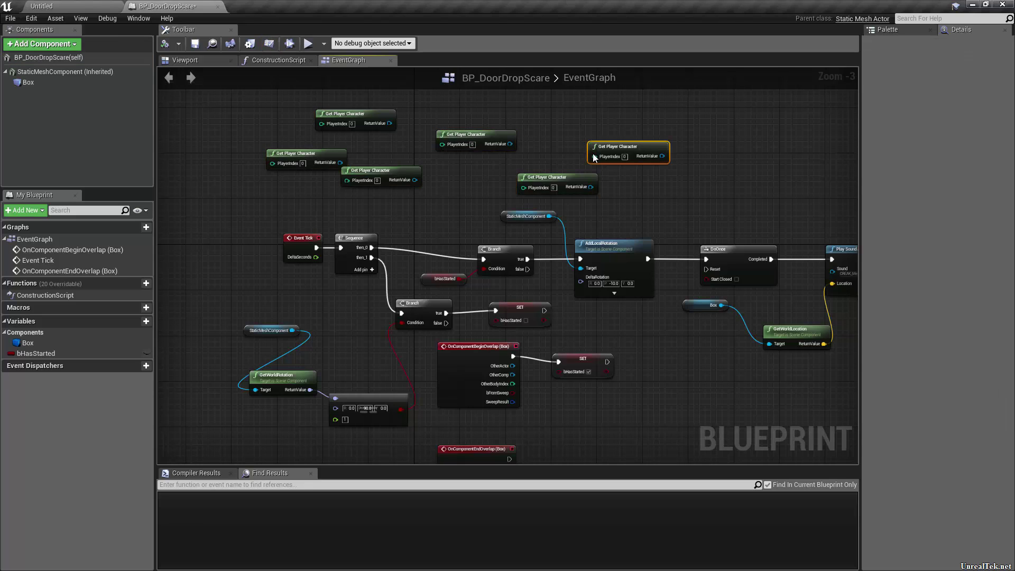
{"action": "left_click", "coordinate": [407, 210]}
{"action": "left_click", "coordinate": [211, 186]}
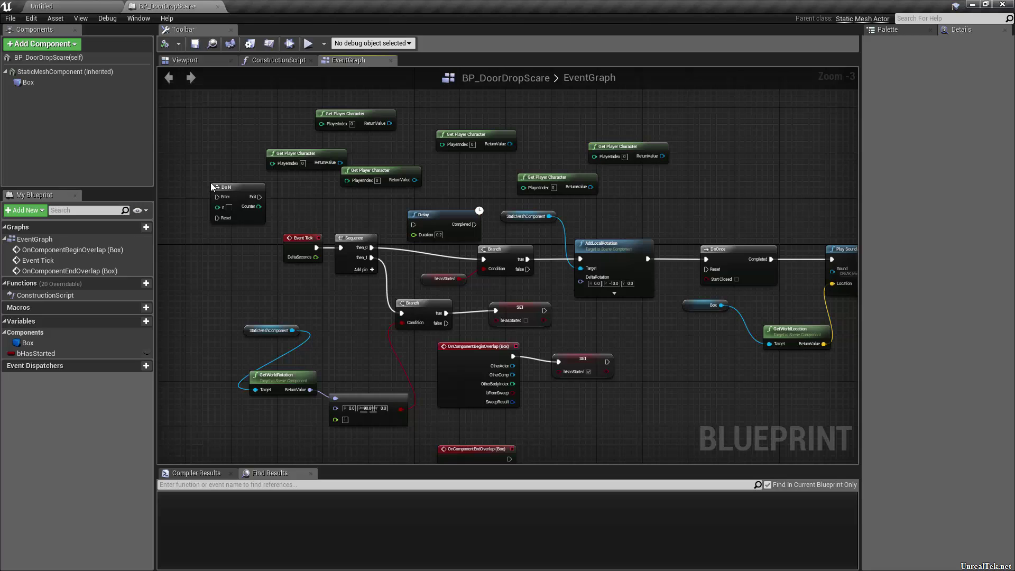